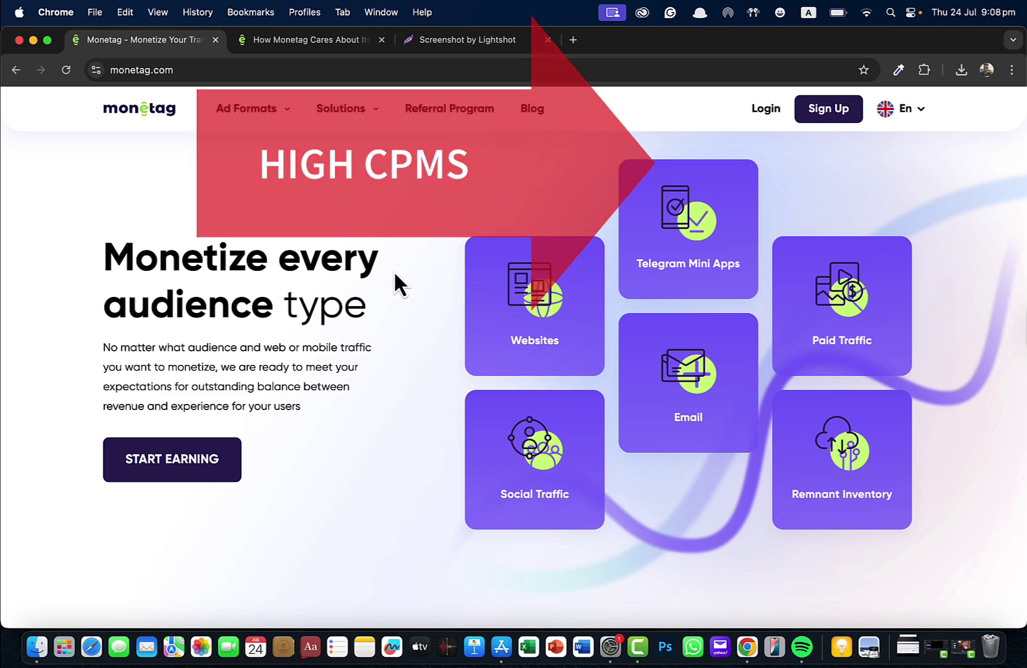
# Step: Scroll the monetag.com home page briefly, then go to the Blog from the top navigation
pyautogui.scroll(-2, 396, 281)
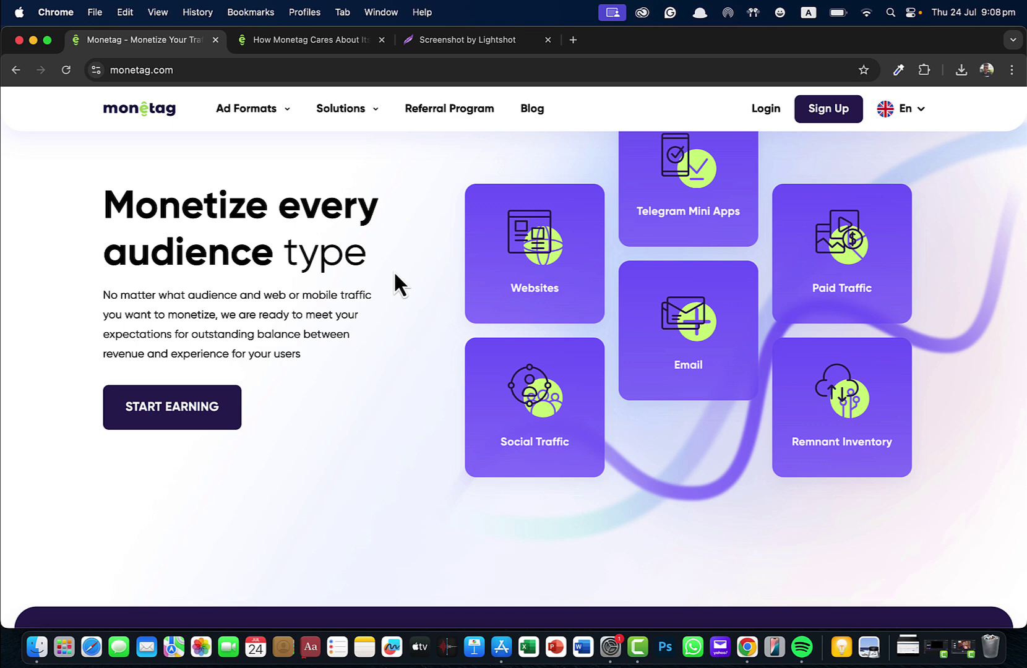
pyautogui.click(534, 115)
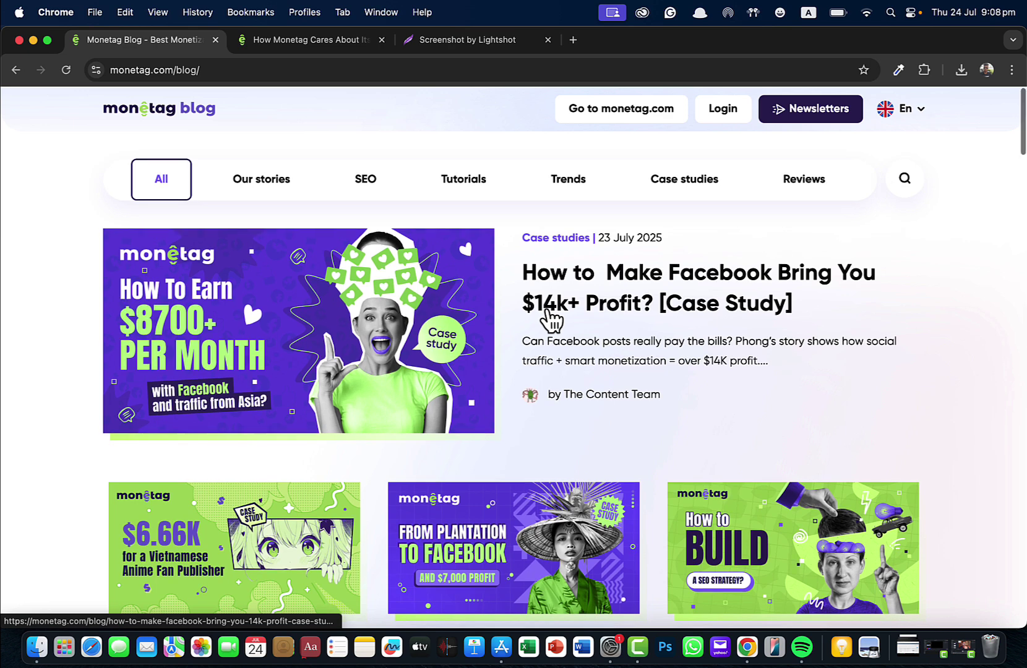
# Step: Skim the blog's latest posts, then return home via 'Go to monetag.com'
pyautogui.scroll(-2, 550, 318)
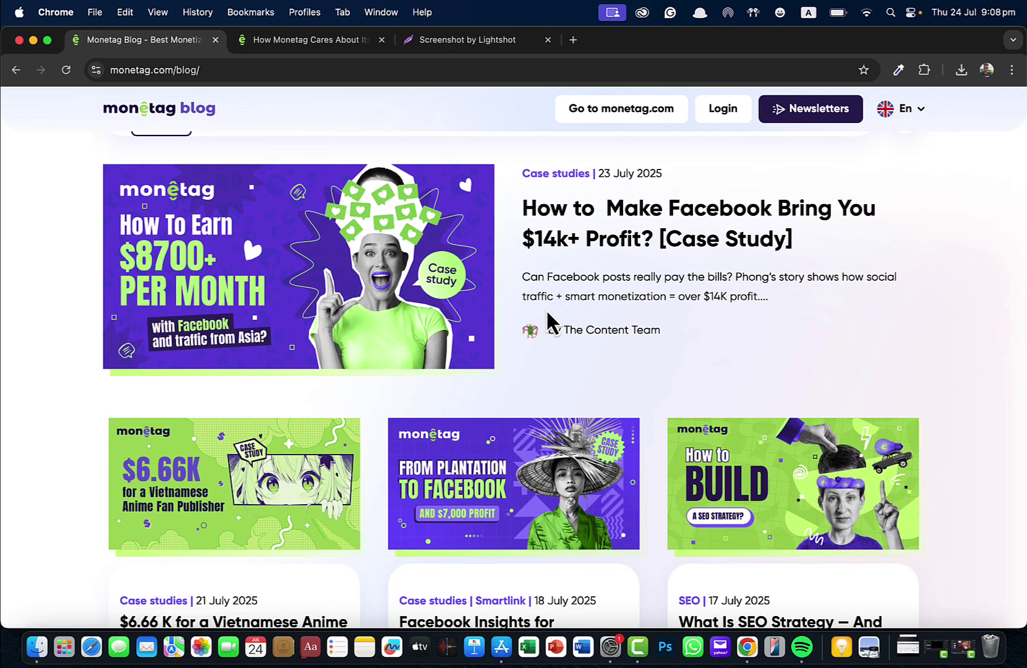
pyautogui.scroll(2, 545, 309)
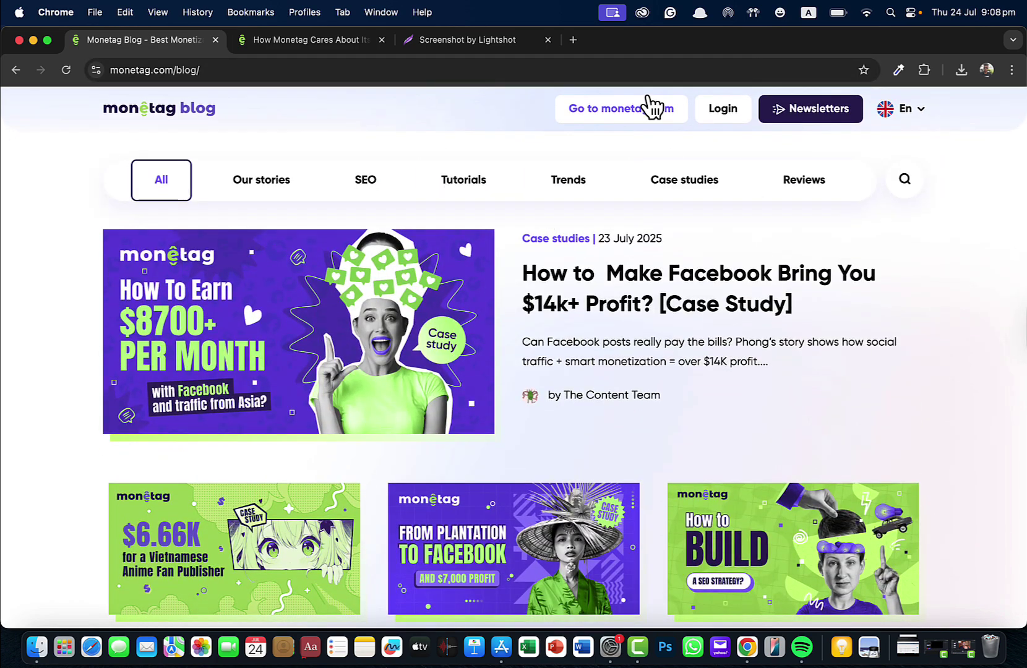
pyautogui.click(619, 106)
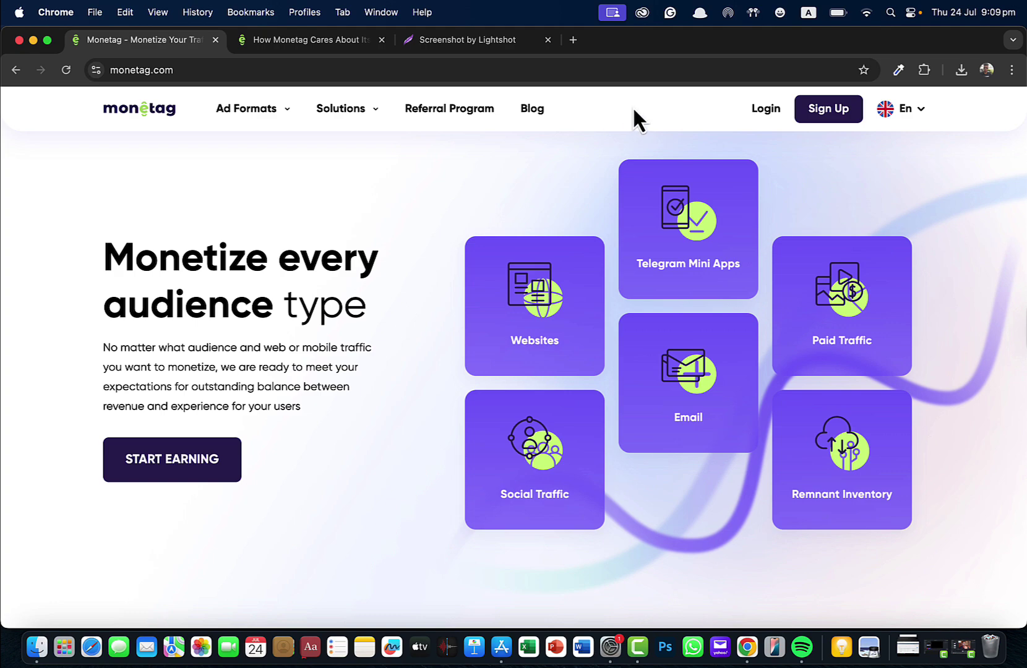
# Step: Send the publisher-care article tab to Monetag's home page via 'Go to monetag.com'
pyautogui.click(472, 49)
pyautogui.scroll(10, 493, 391)
pyautogui.scroll(-3, 493, 391)
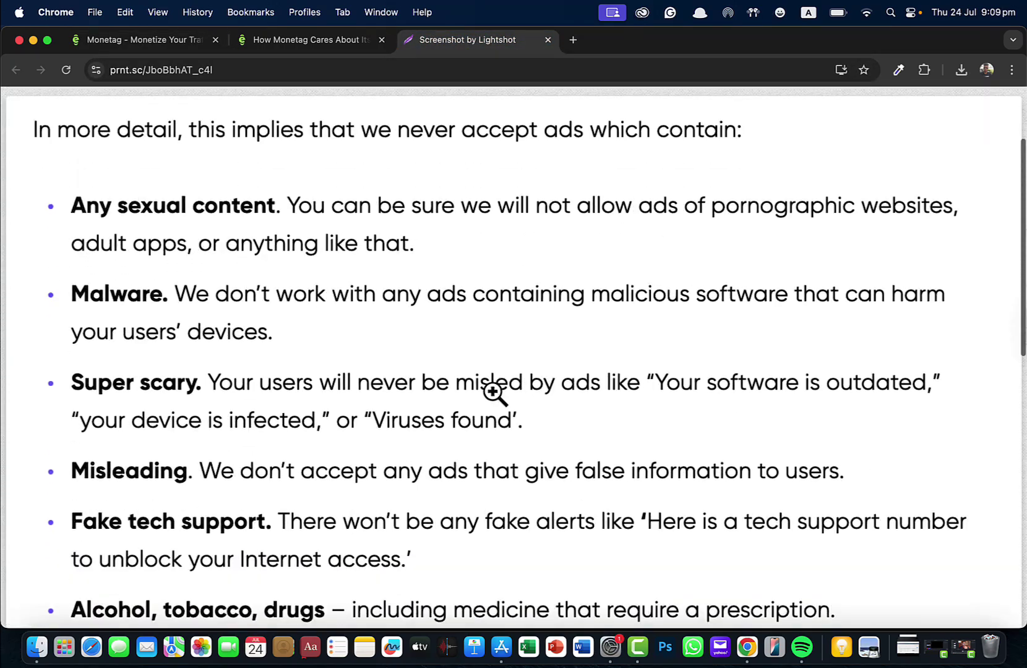
pyautogui.click(340, 48)
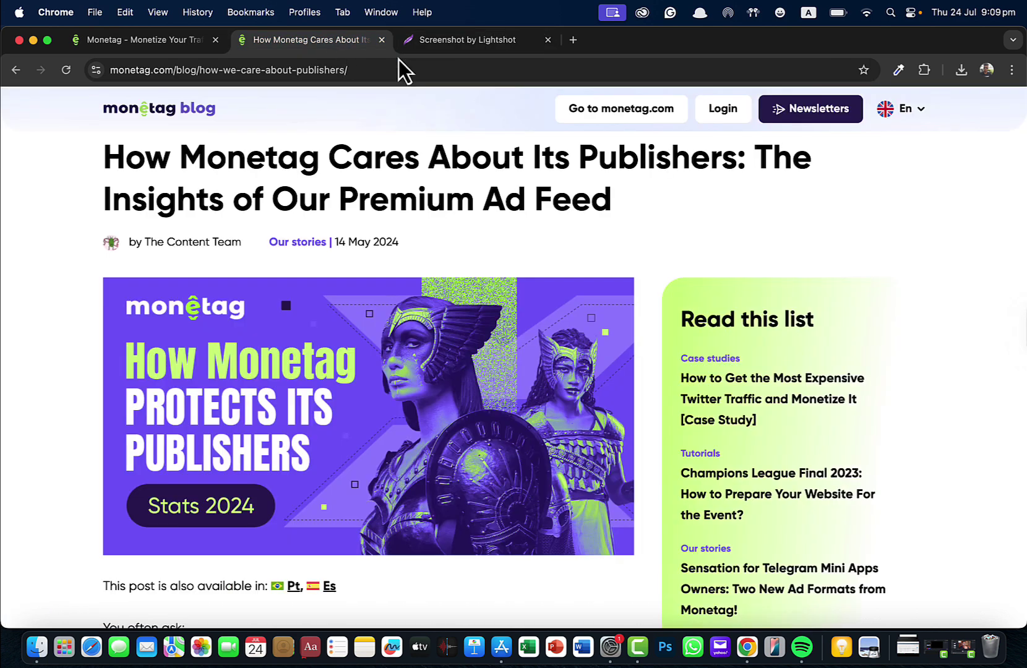
pyautogui.click(650, 116)
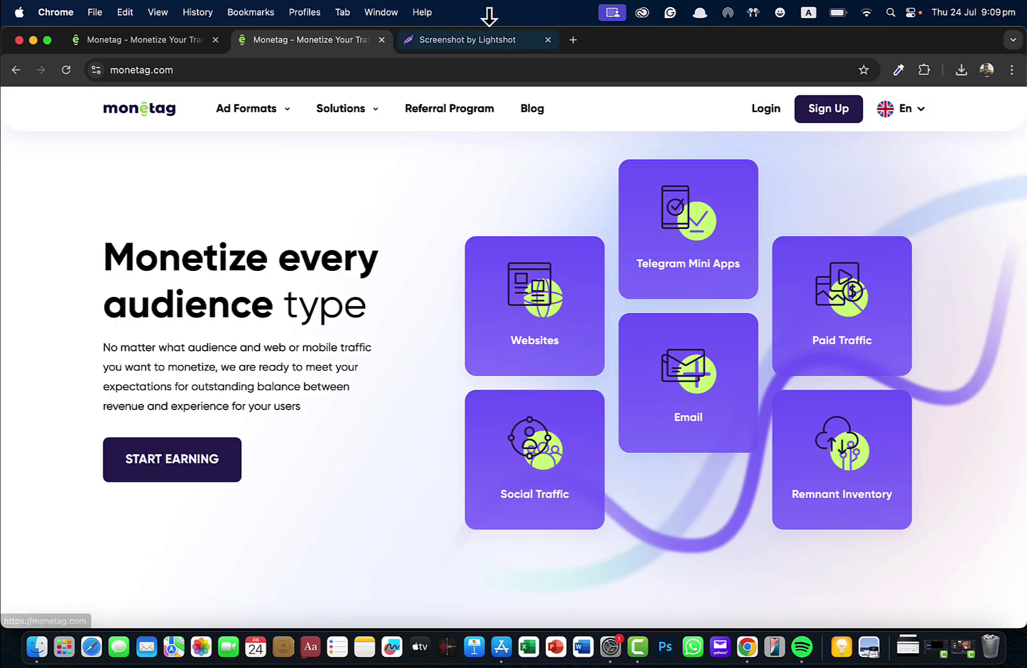
# Step: Read the Lightshot screenshot of ad types Monetag never accepts, such as sexual content and malware
pyautogui.click(484, 41)
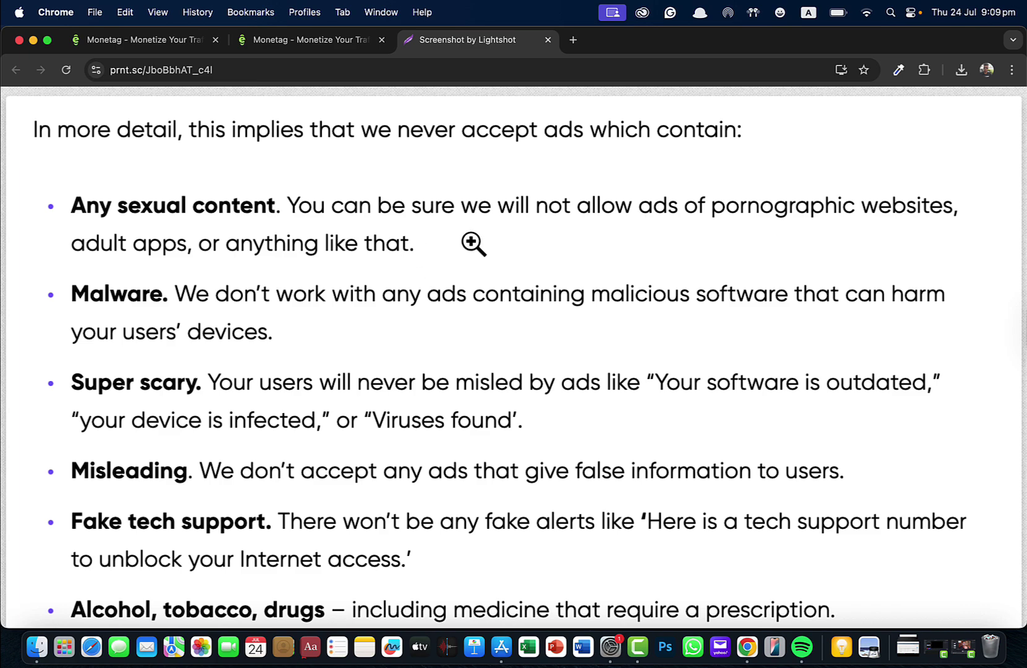
pyautogui.scroll(-3, 293, 351)
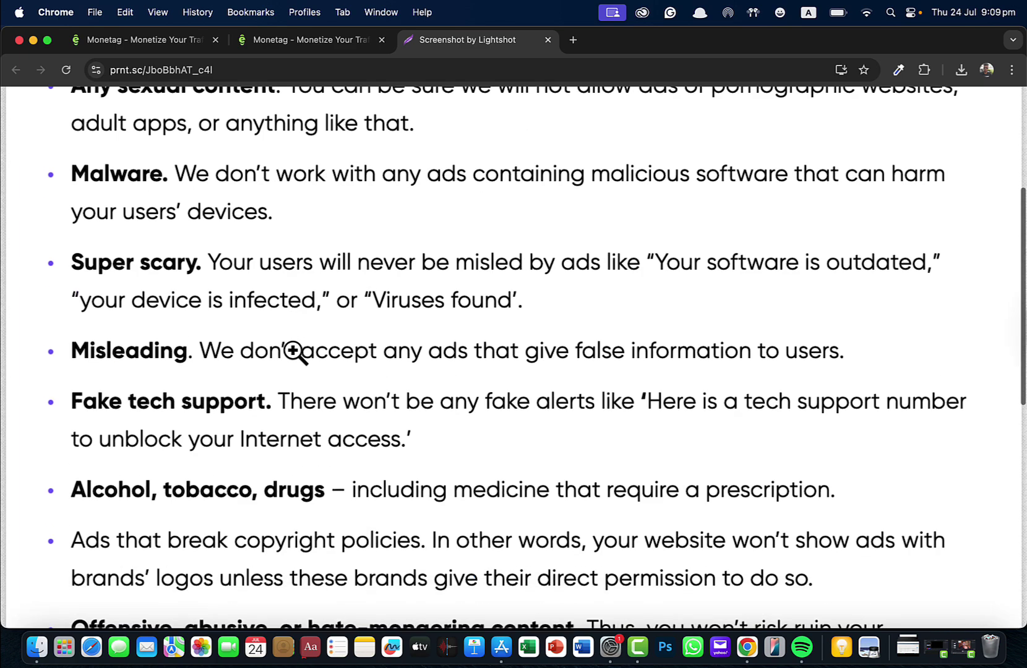
pyautogui.scroll(-3, 293, 350)
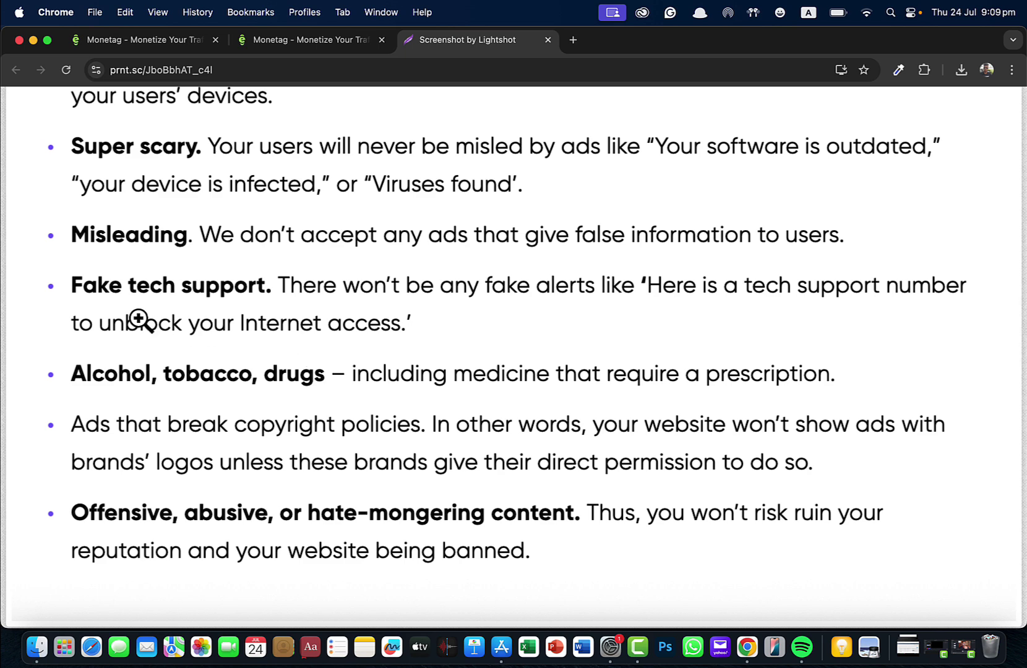
pyautogui.scroll(-3, 138, 319)
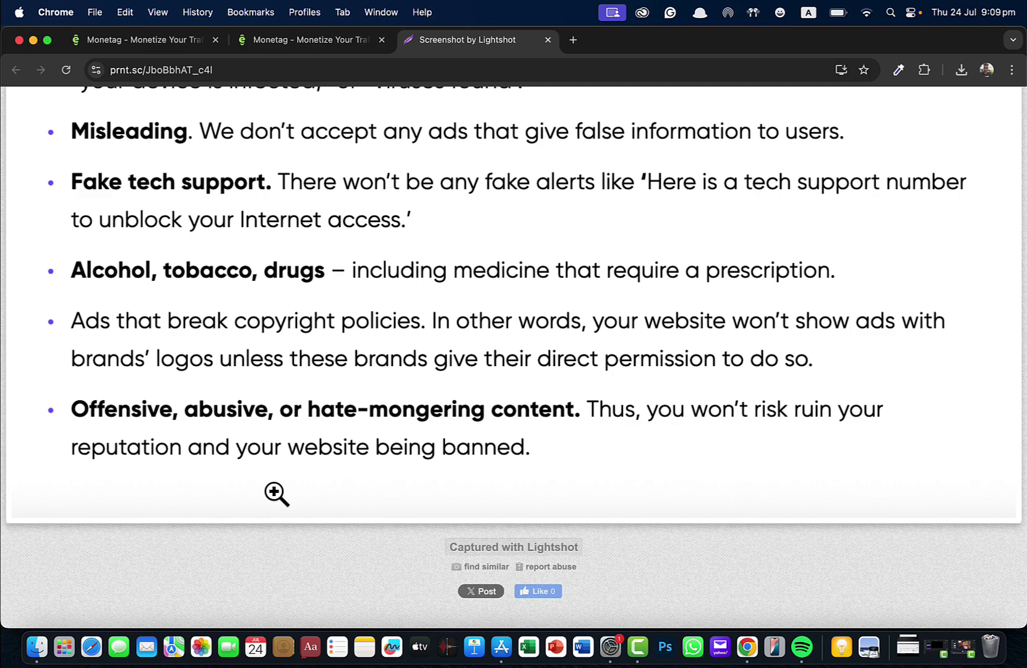
pyautogui.scroll(10, 277, 494)
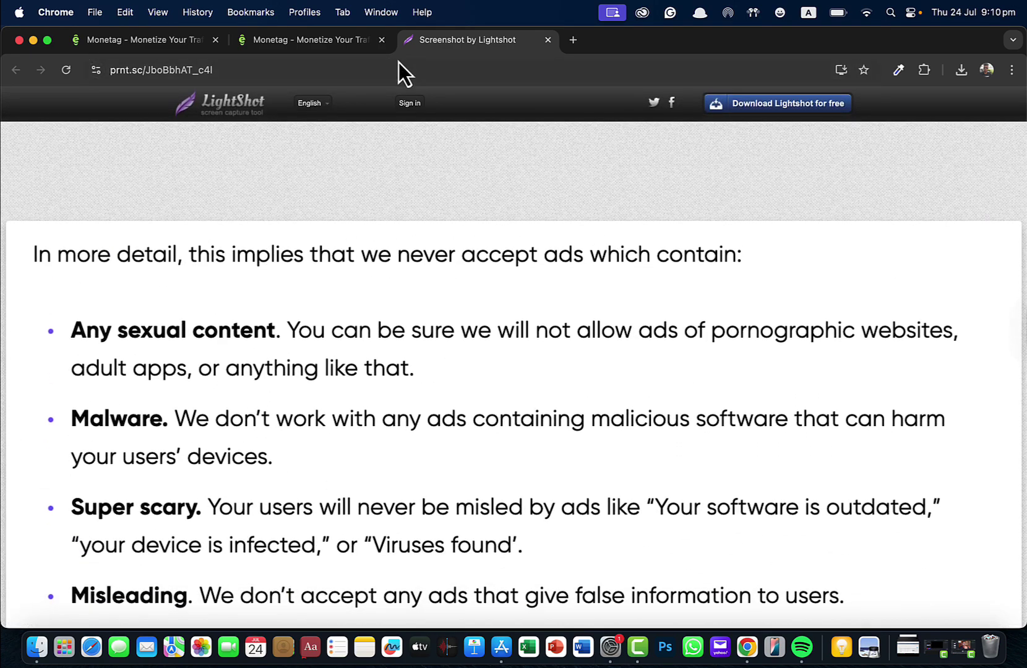
pyautogui.click(311, 39)
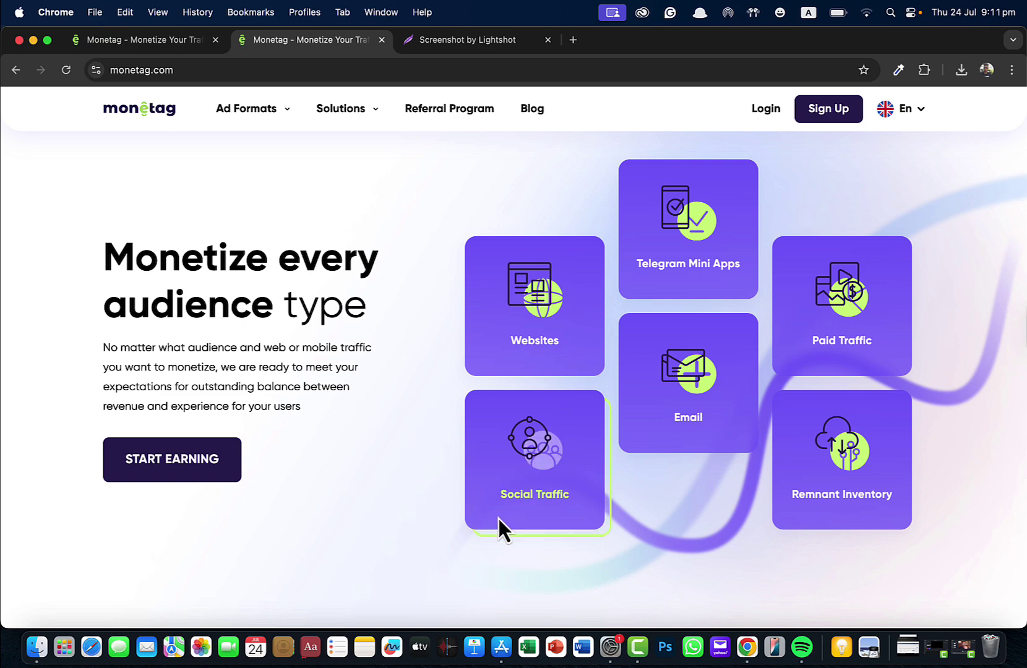
# Step: In the second Monetag tab, go to the Blog and back to the home page
pyautogui.click(468, 43)
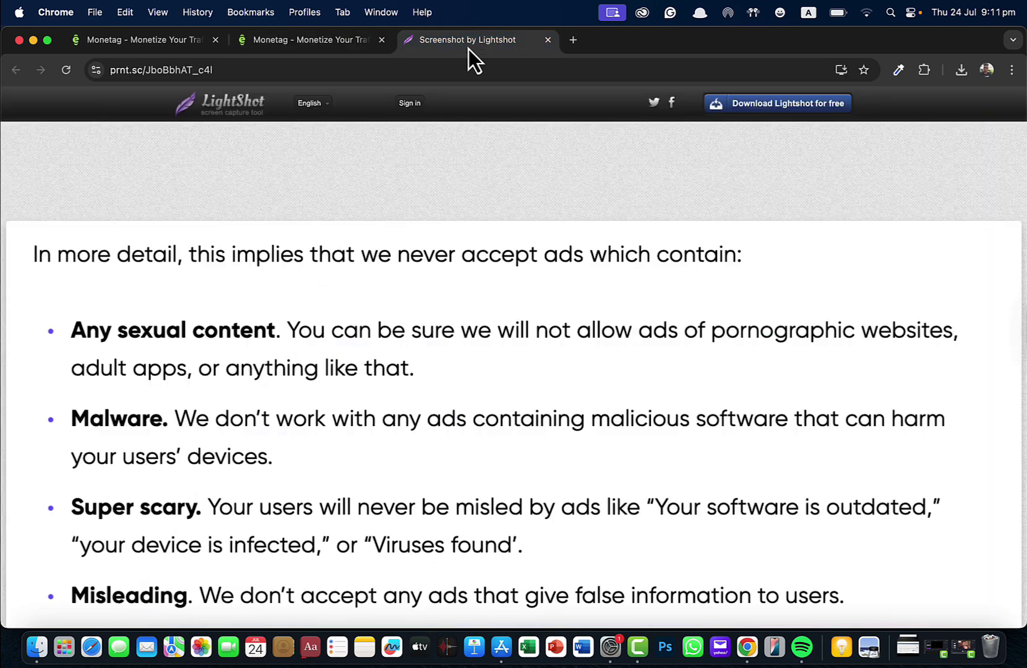
pyautogui.click(365, 44)
pyautogui.moveTo(260, 122)
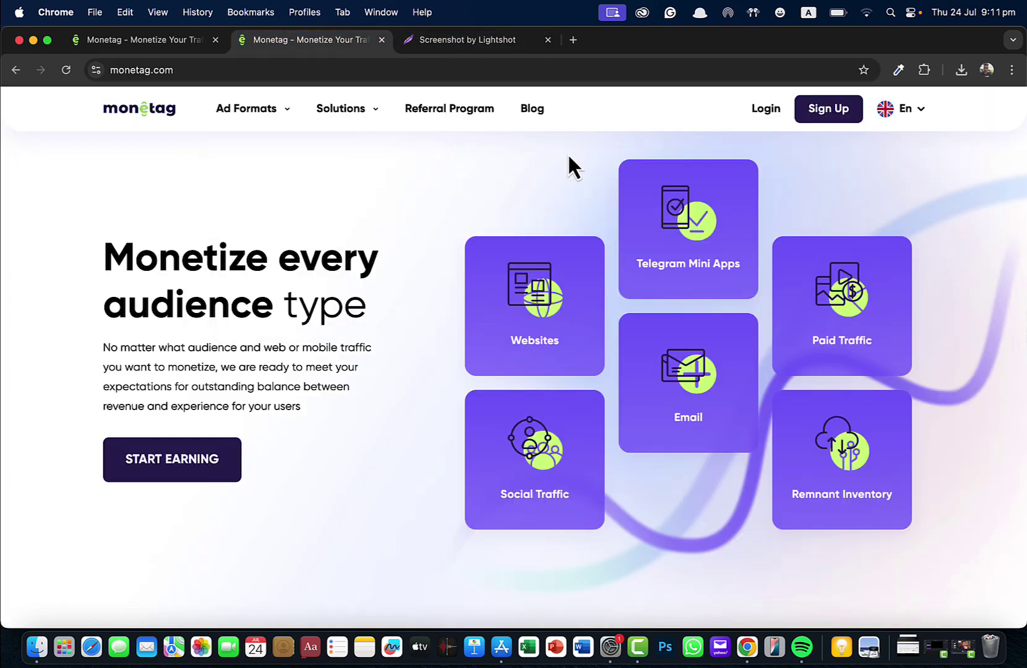
pyautogui.moveTo(372, 111)
pyautogui.click(536, 111)
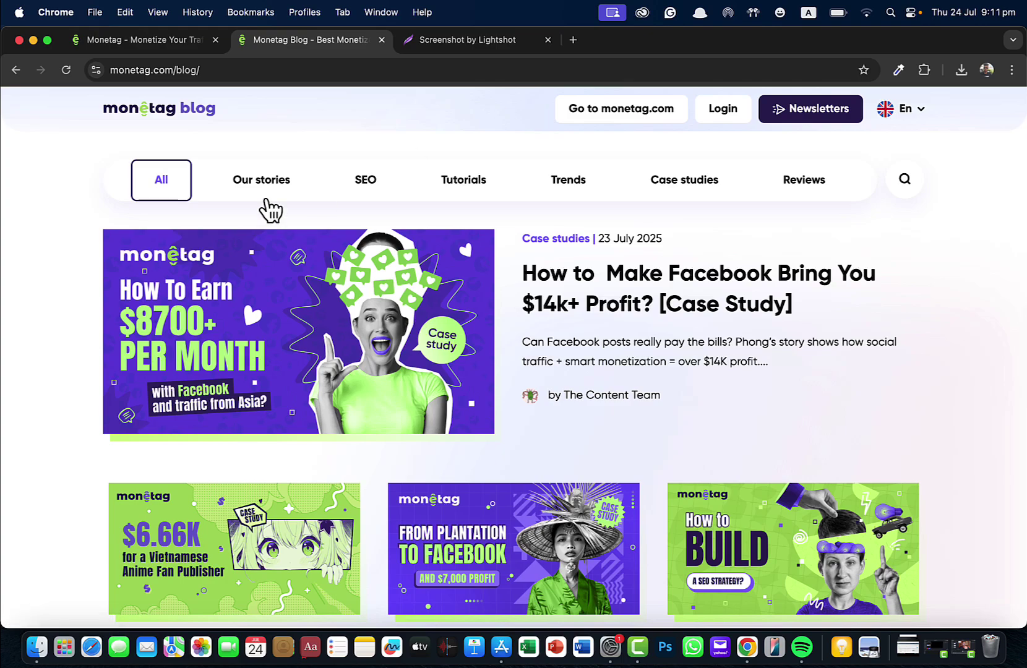
pyautogui.click(631, 110)
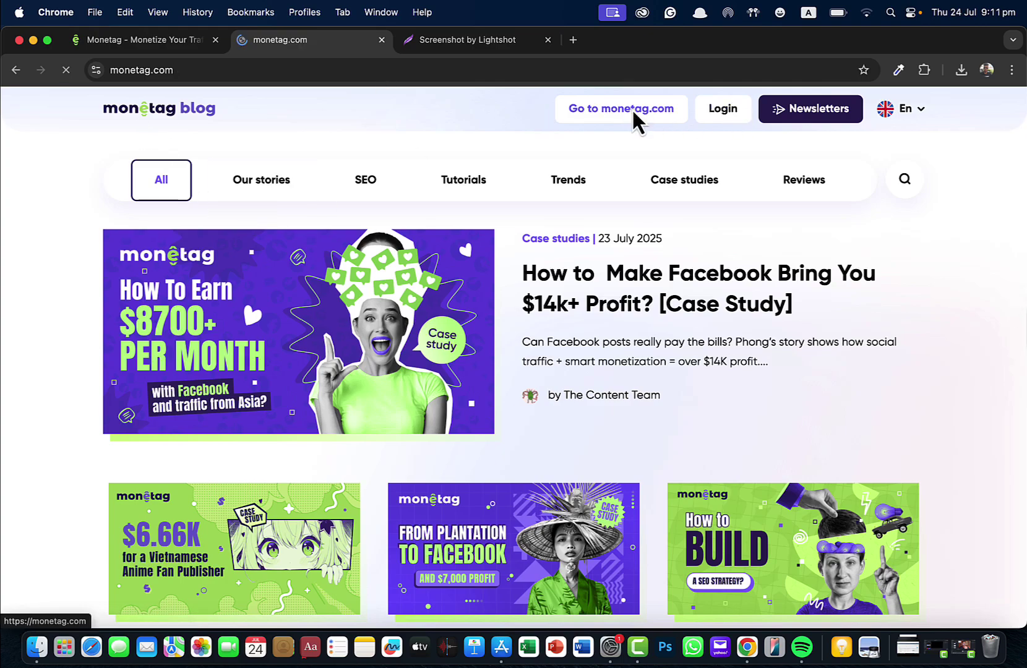
# Step: Scroll to the payout methods: PayPal, Skrill, WebMoney, Wire Transfer and Payoneer
pyautogui.scroll(-10, 499, 291)
pyautogui.scroll(-15, 500, 284)
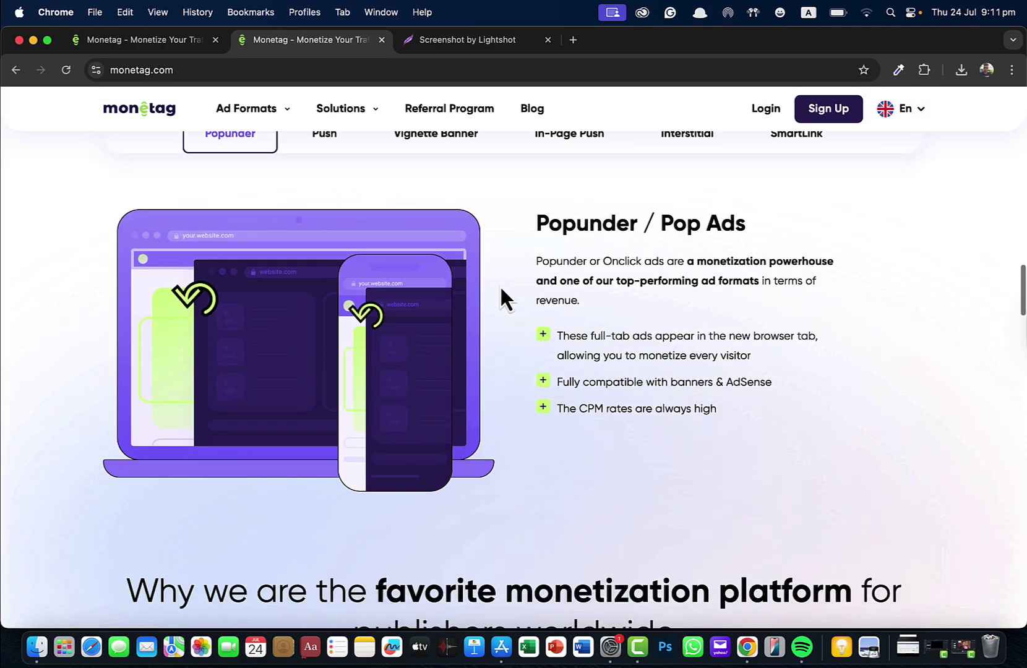
pyautogui.scroll(5, 499, 285)
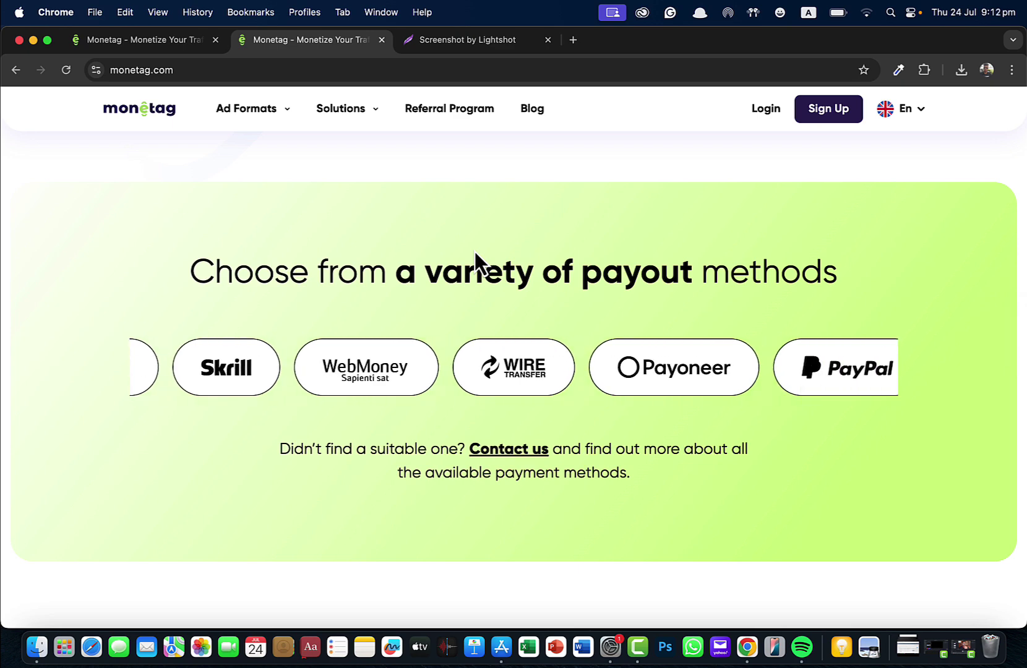
# Step: Review the SmartLink page from the Ad Formats menu, then close its tab
pyautogui.moveTo(270, 107)
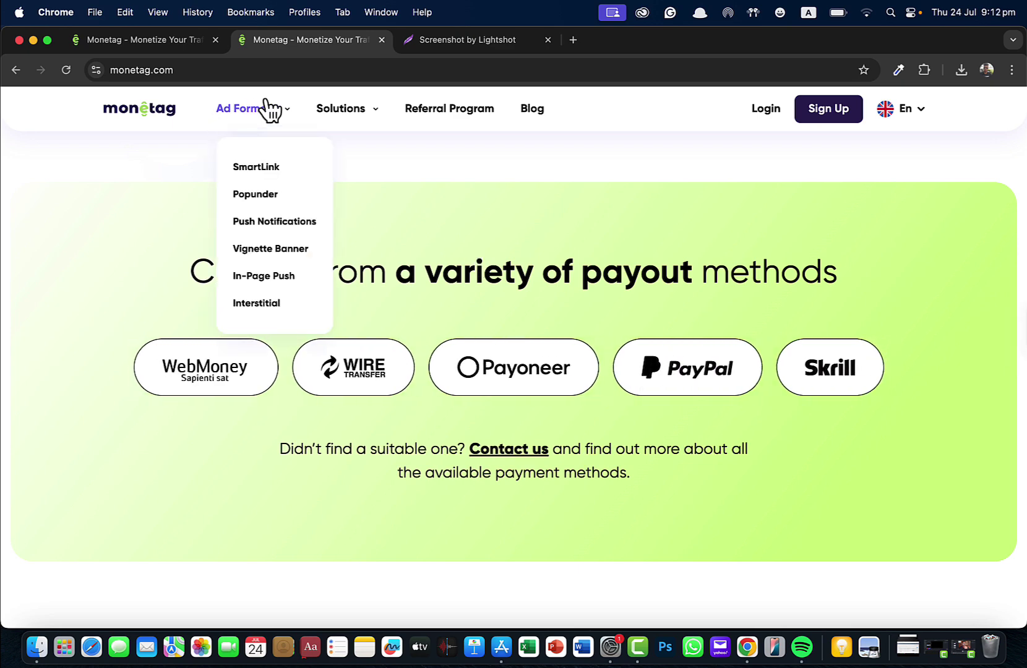
pyautogui.click(263, 174)
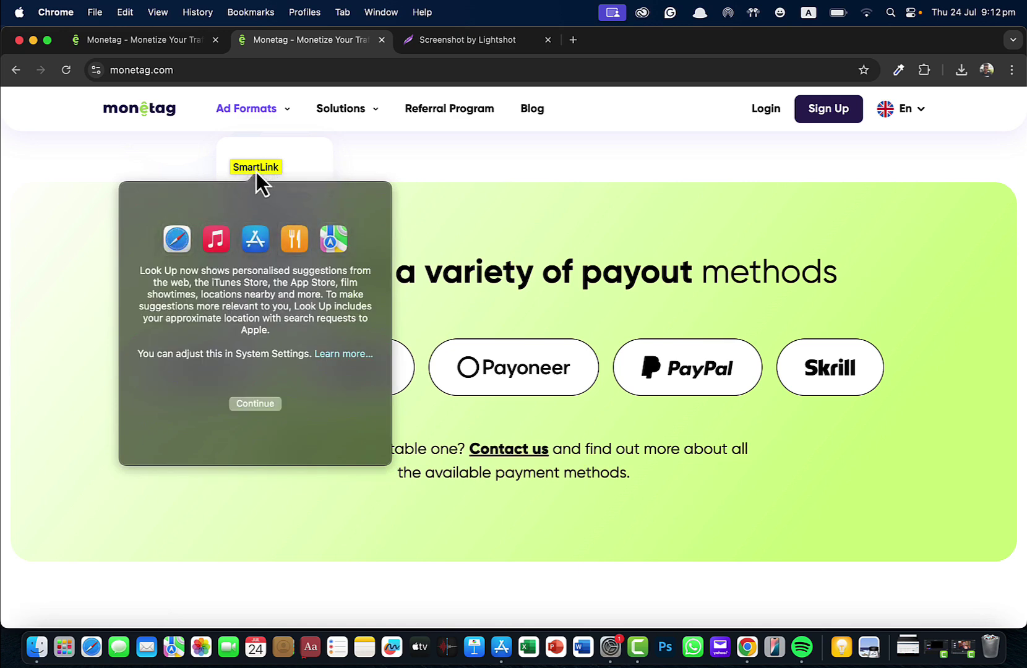
pyautogui.click(413, 141)
pyautogui.moveTo(289, 128)
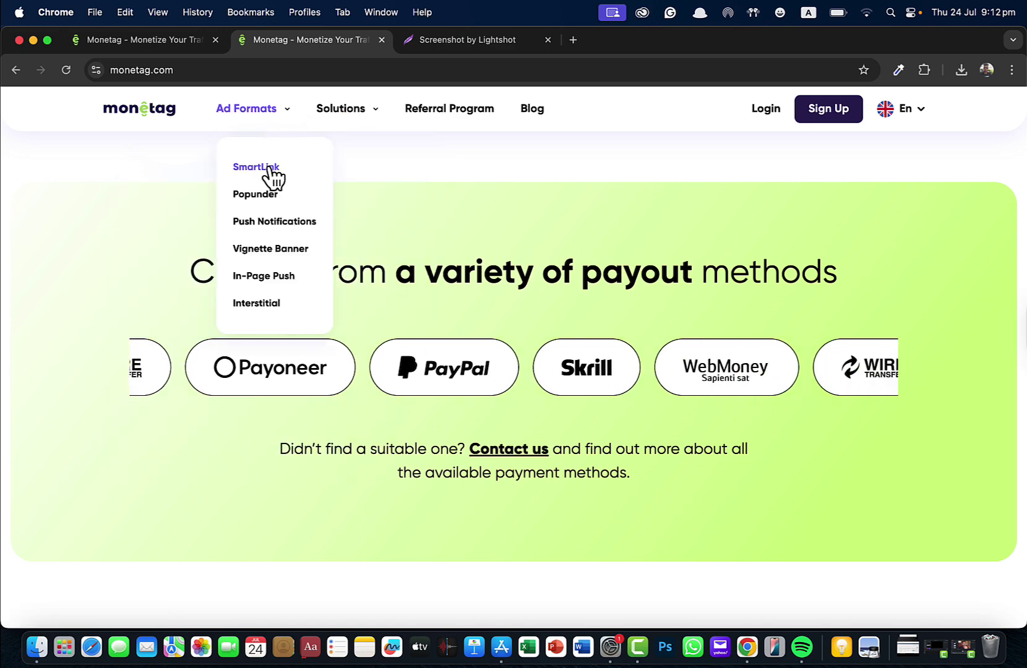
pyautogui.click(272, 167)
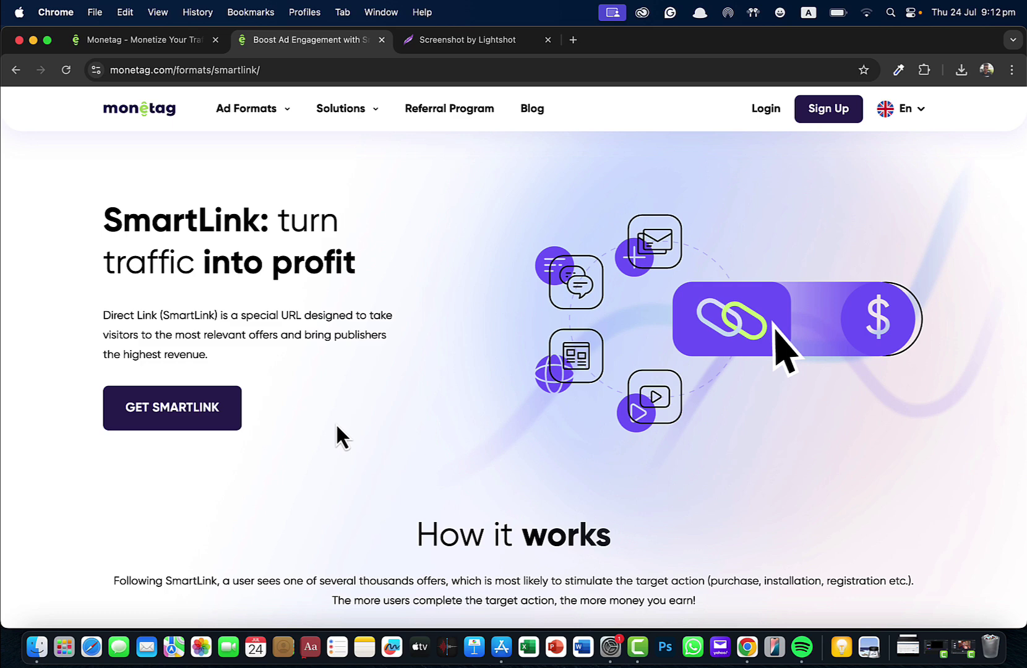
pyautogui.click(383, 40)
# Step: Open the Popunder ad format page and switch its ad preview from laptop to mobile
pyautogui.click(186, 46)
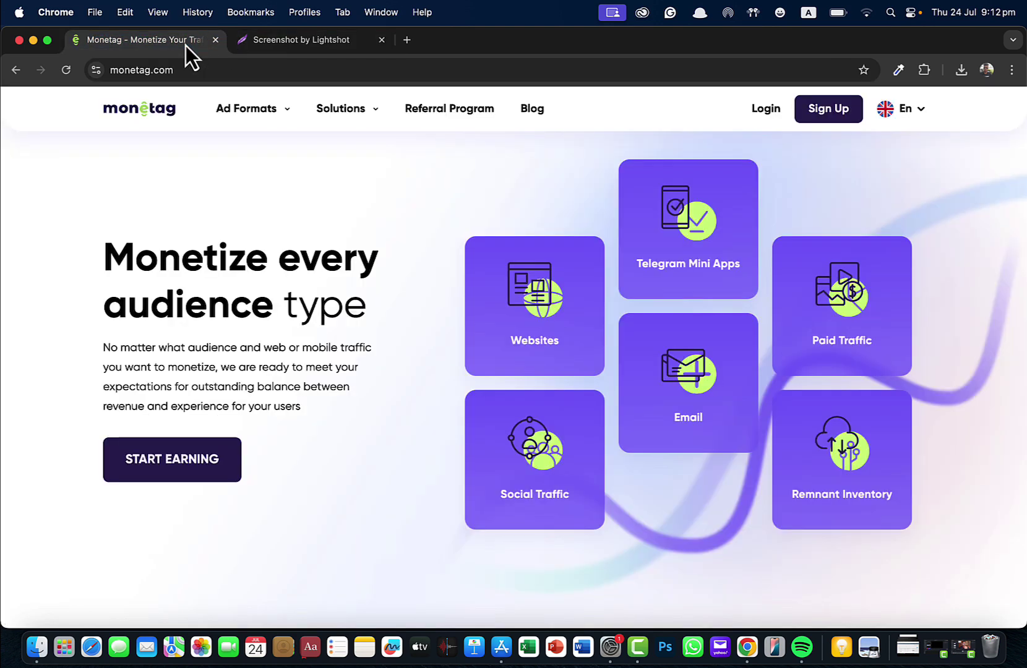
pyautogui.moveTo(246, 124)
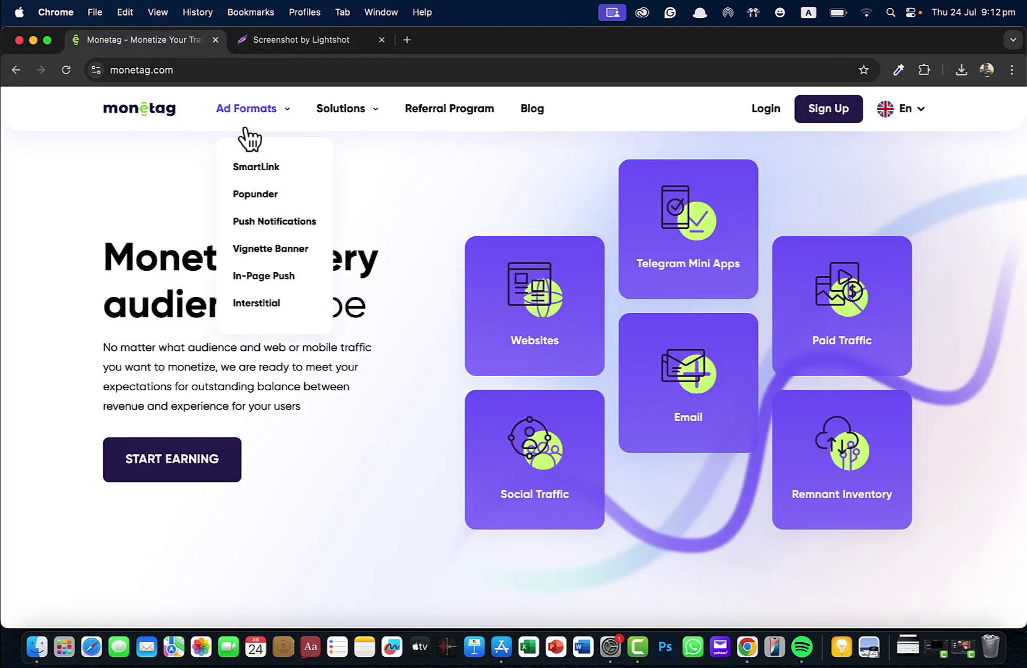
pyautogui.click(259, 197)
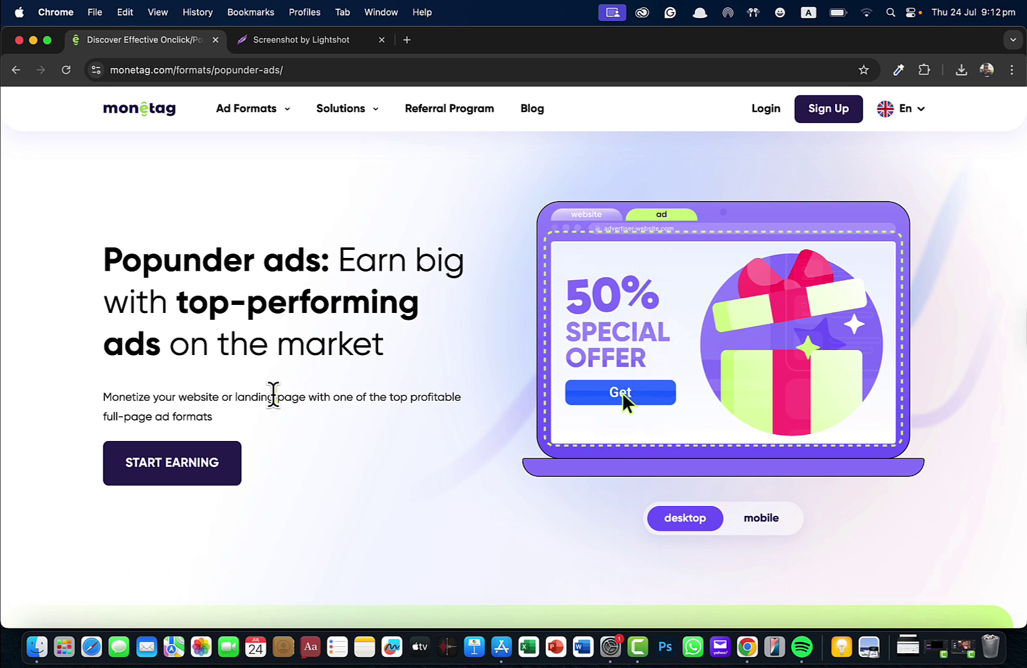
pyautogui.tripleClick(272, 396)
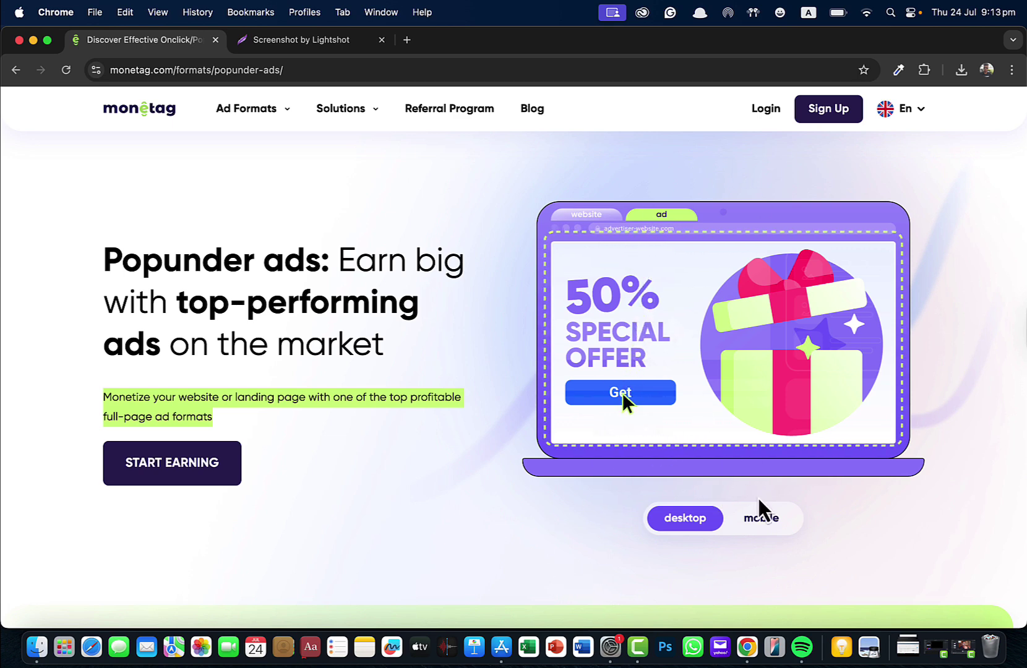
pyautogui.click(749, 527)
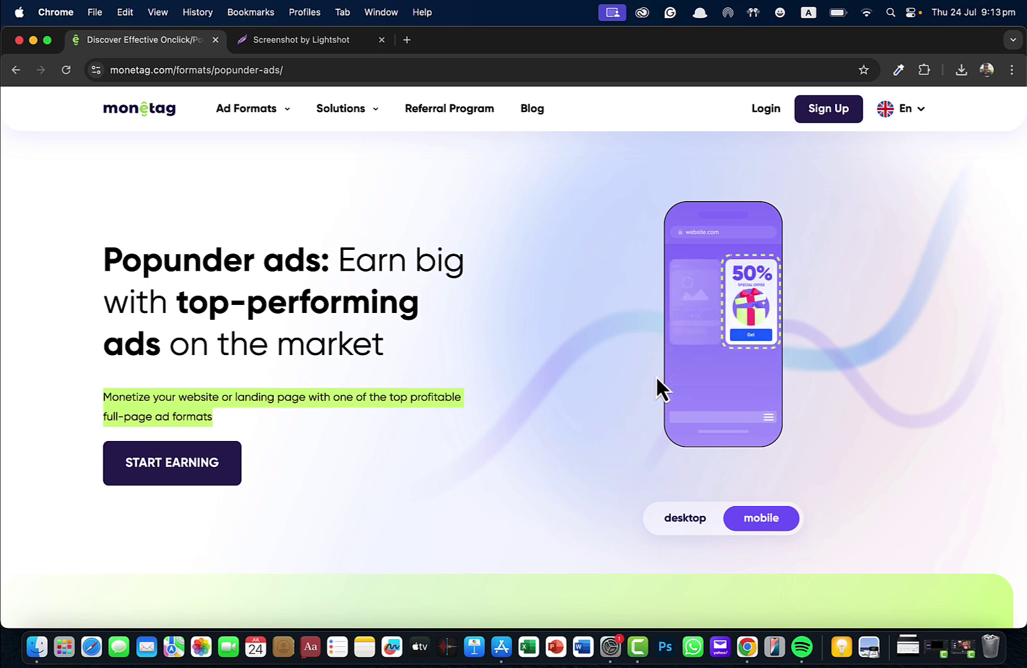
pyautogui.moveTo(259, 123)
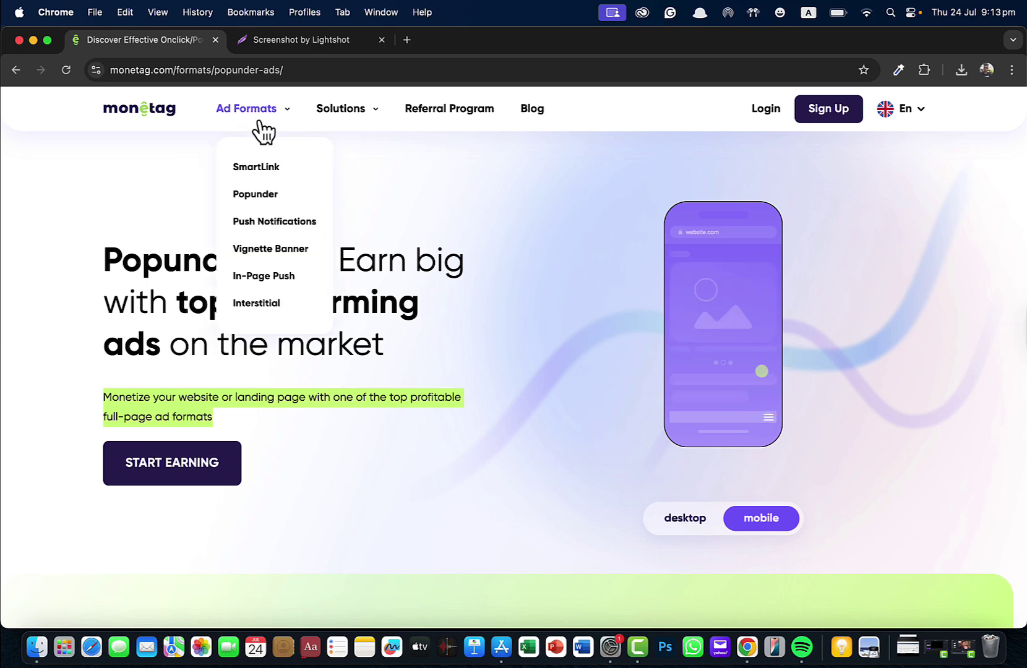
# Step: Open the Push Notifications page, 'Grow profits with the most native ad format'
pyautogui.click(263, 226)
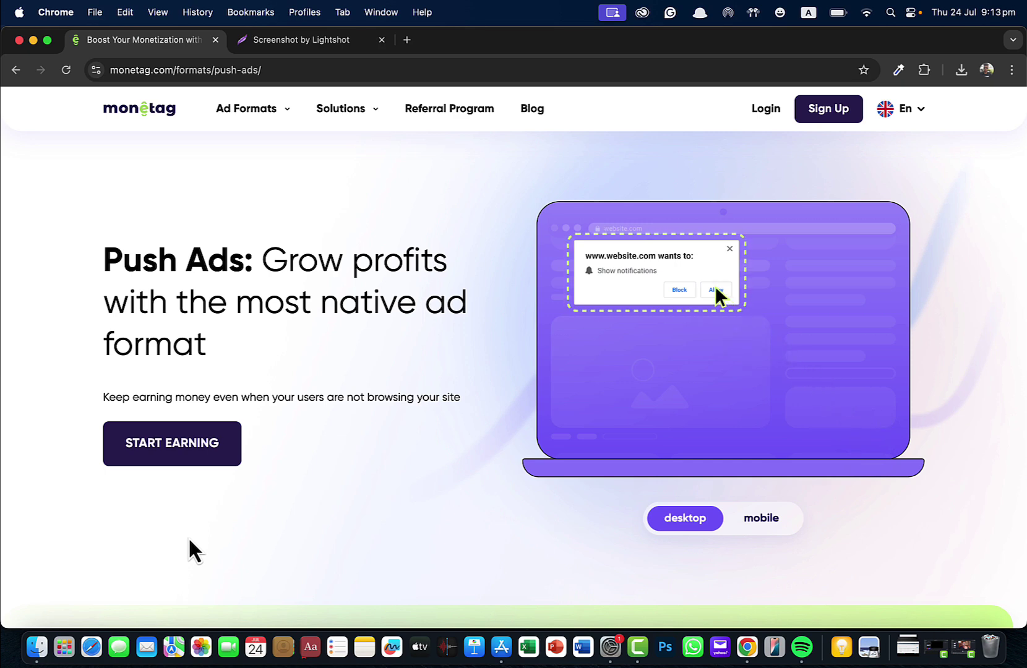
pyautogui.moveTo(263, 125)
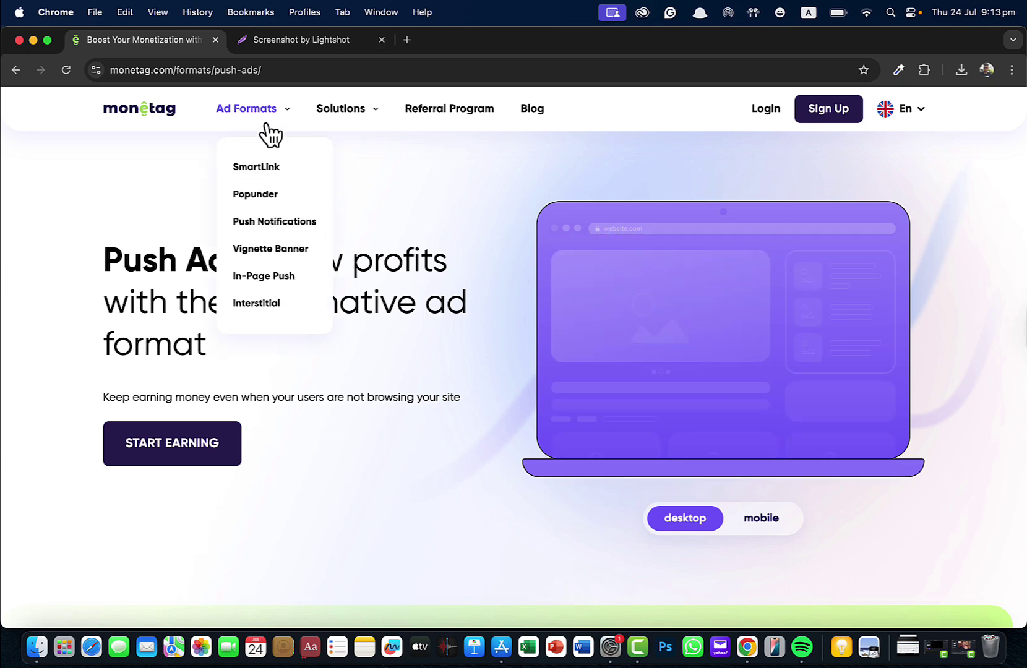
# Step: Open the Vignette Banner page promising 60%+ CTR over traditional banners
pyautogui.click(268, 253)
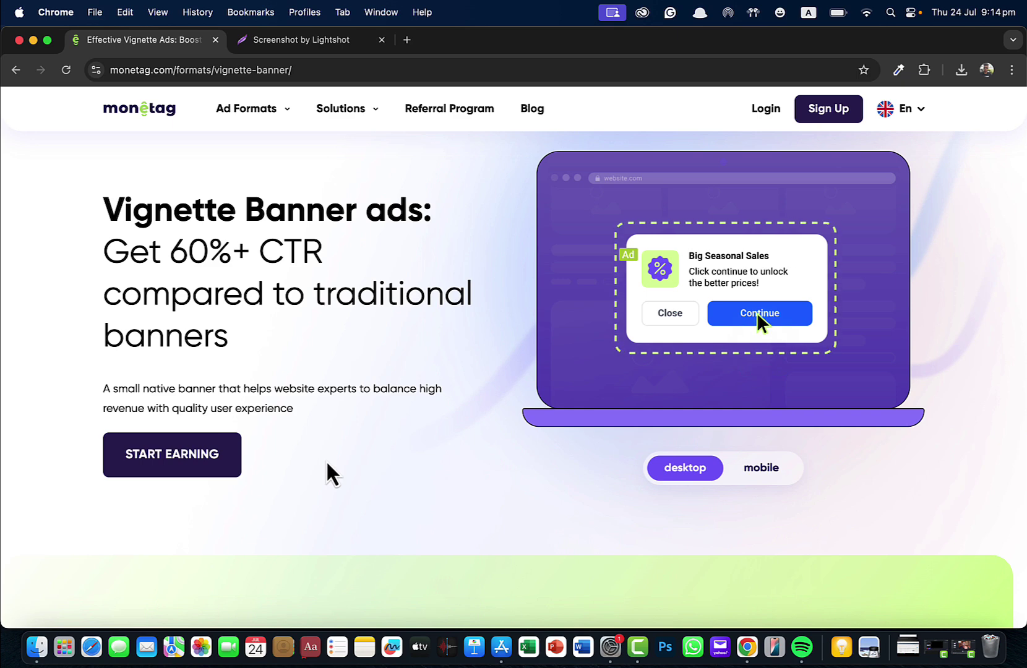
pyautogui.moveTo(270, 115)
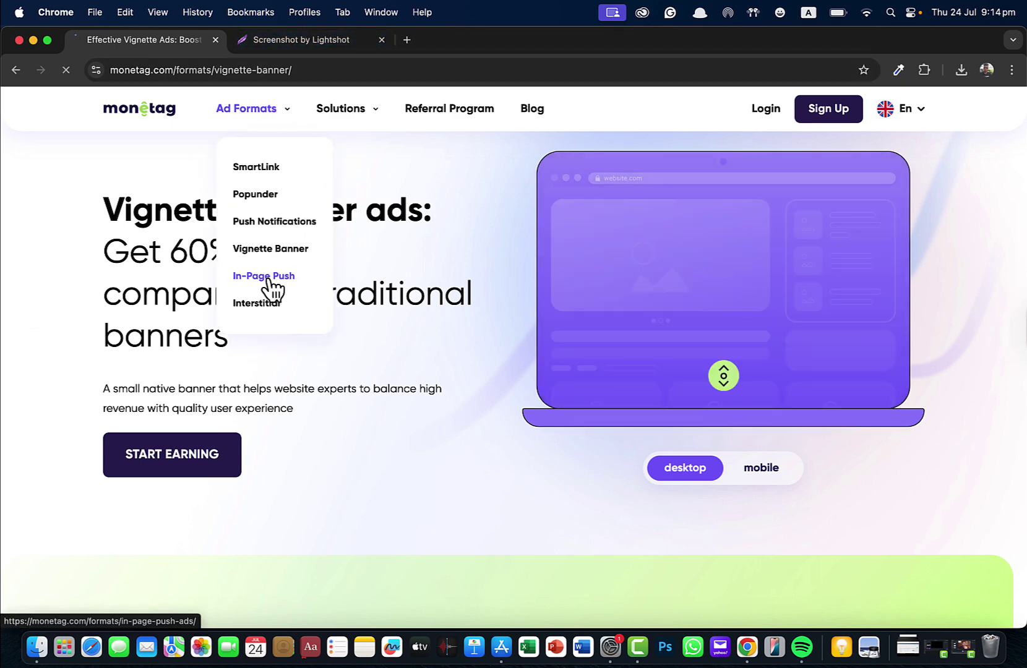
# Step: Open the In-Page Push page and scroll through its content
pyautogui.click(272, 283)
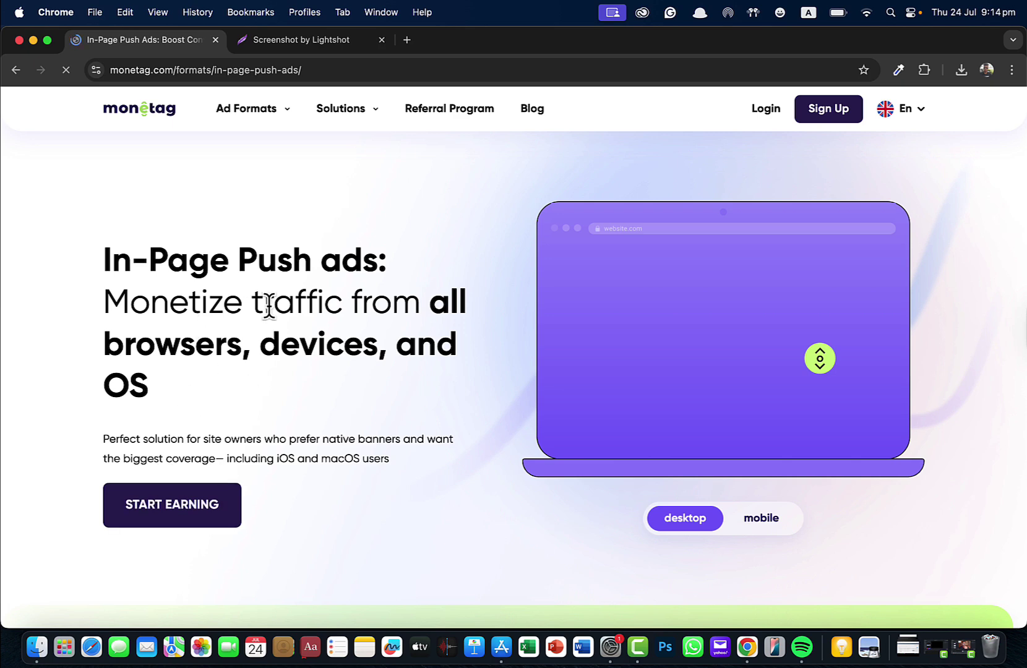
pyautogui.scroll(-1, 311, 486)
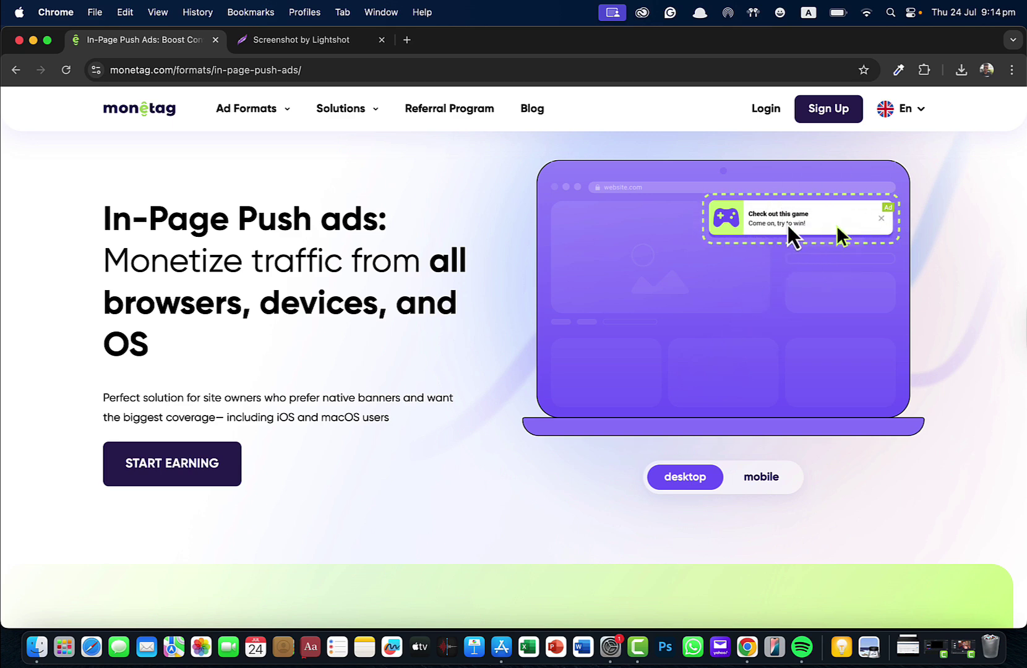
pyautogui.scroll(2, 782, 247)
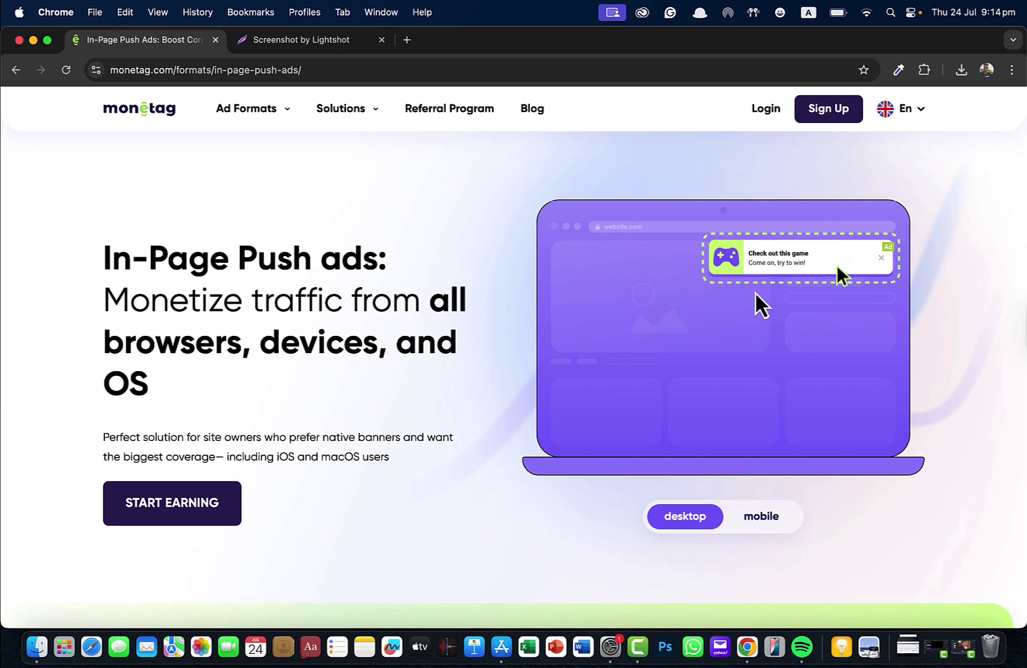
pyautogui.moveTo(238, 111)
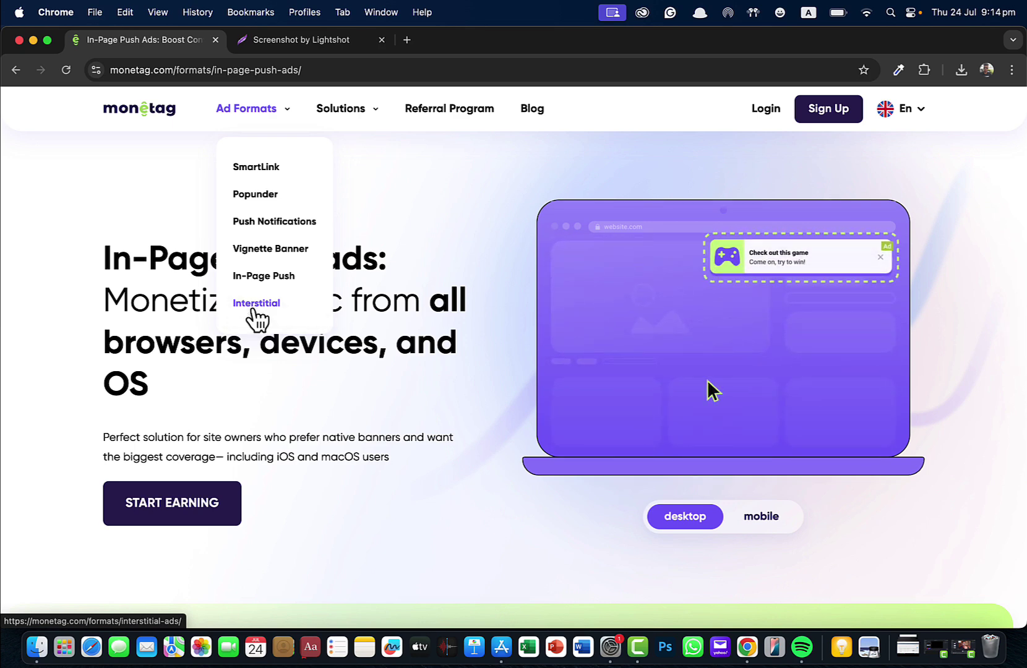
# Step: Open the Interstitial page, 'Non-intrusive banners with high CPM and CTR', and scroll through it
pyautogui.click(253, 310)
pyautogui.scroll(-2, 262, 387)
pyautogui.scroll(-1, 261, 386)
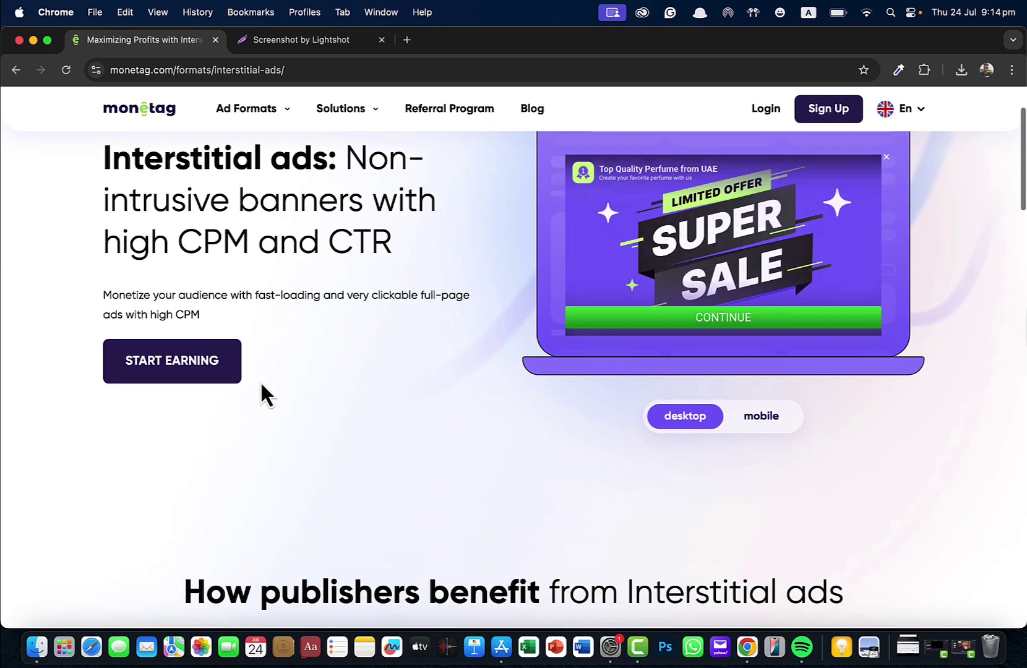
pyautogui.scroll(1, 261, 387)
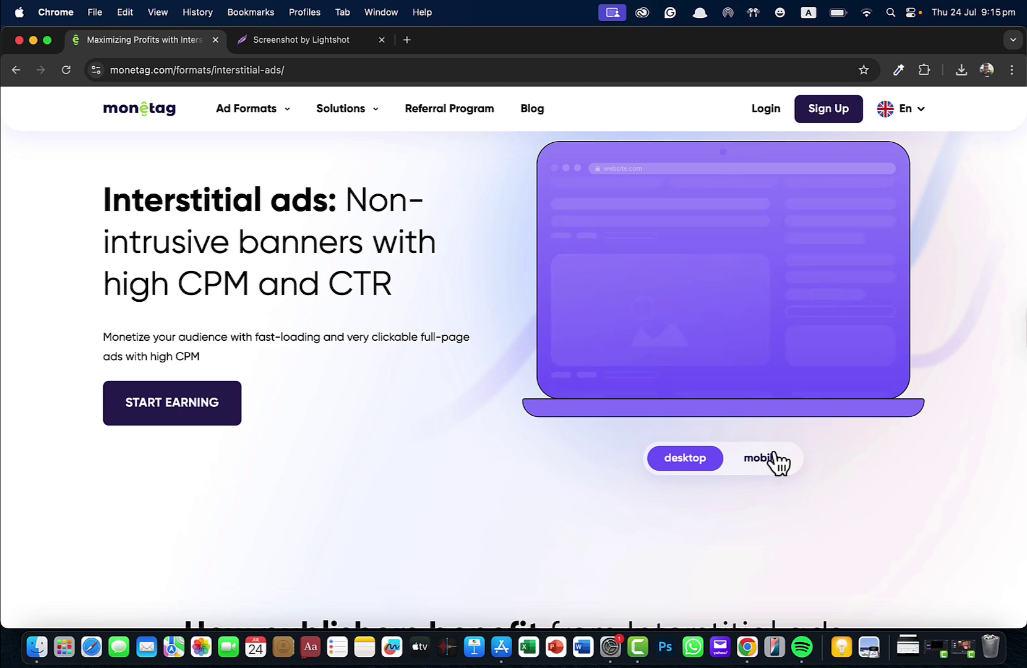
# Step: Switch the Interstitial ad preview to mobile to show the full-page 'Super Sale' phone example
pyautogui.click(762, 459)
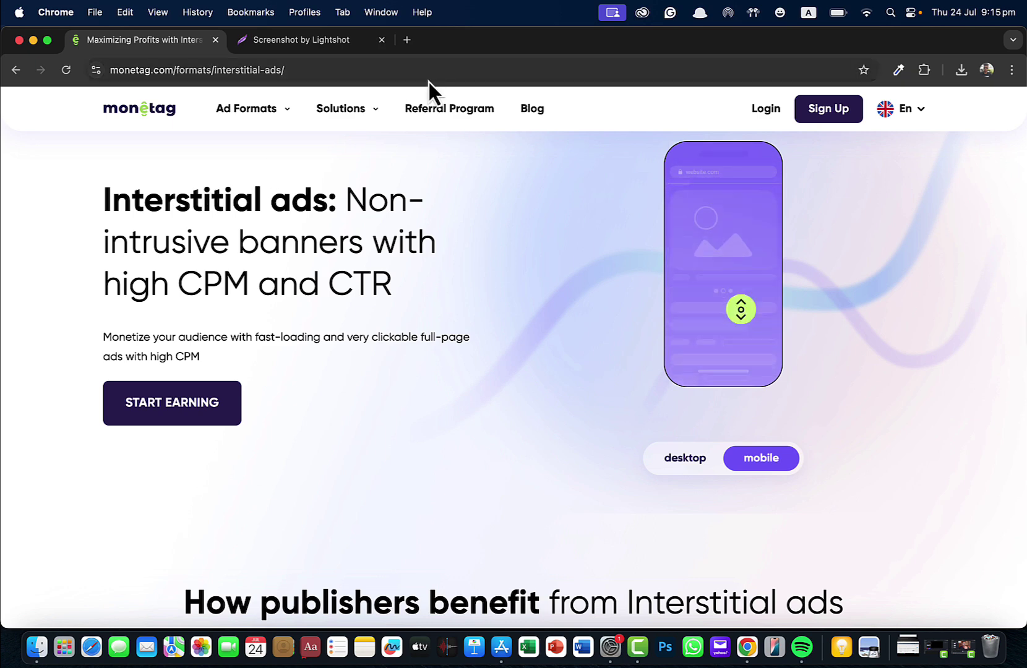
pyautogui.moveTo(318, 121)
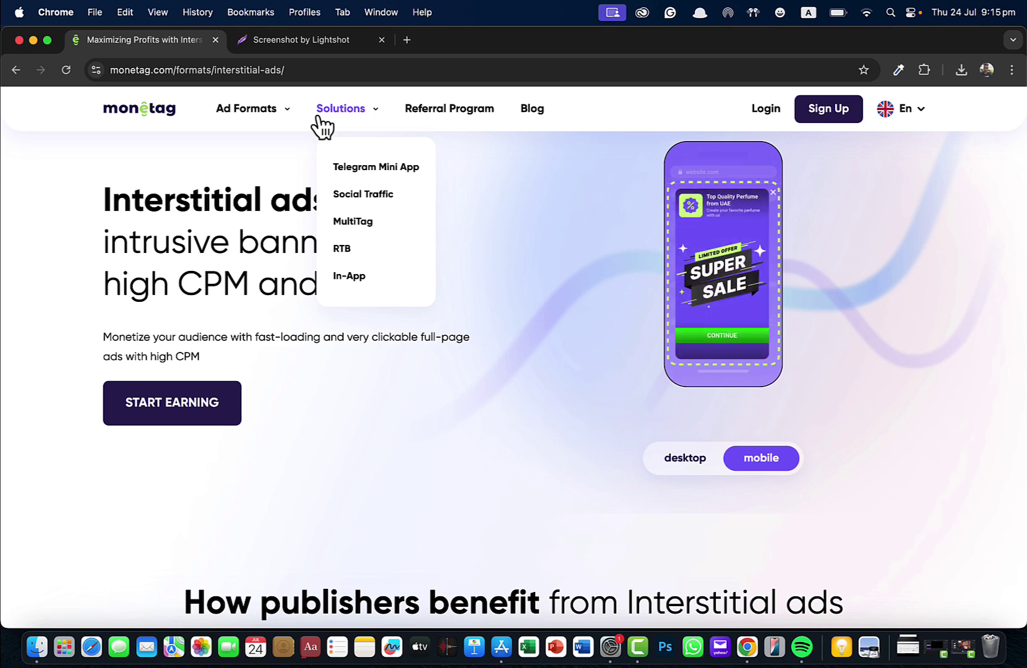
# Step: Open the Referral Program page, 'Invite a friend to Monetag and get rewarded', and scroll through it
pyautogui.click(469, 117)
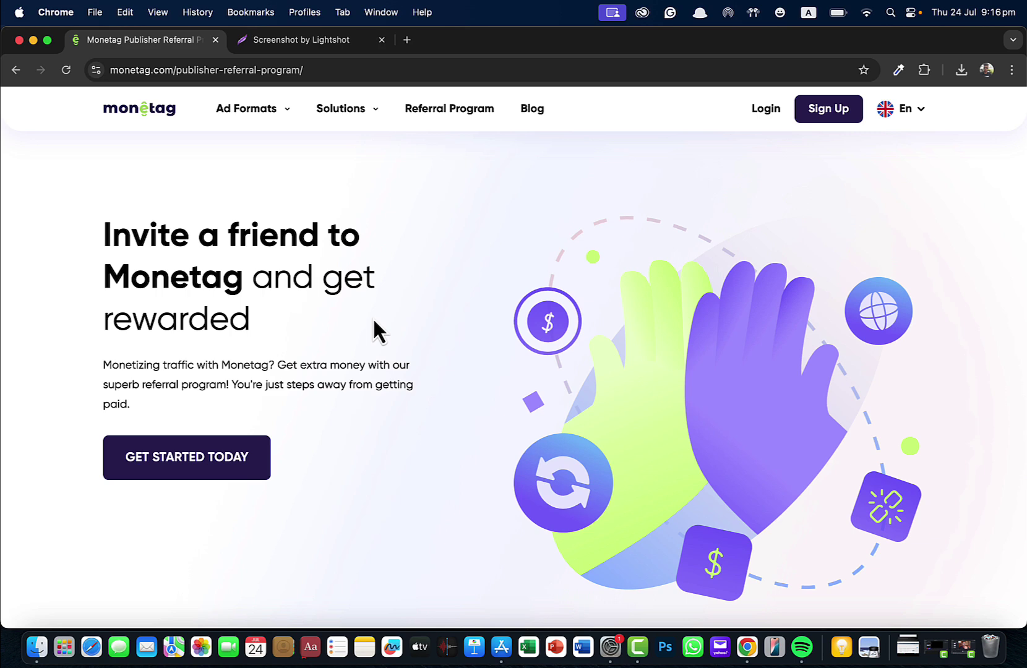
pyautogui.scroll(-2, 373, 320)
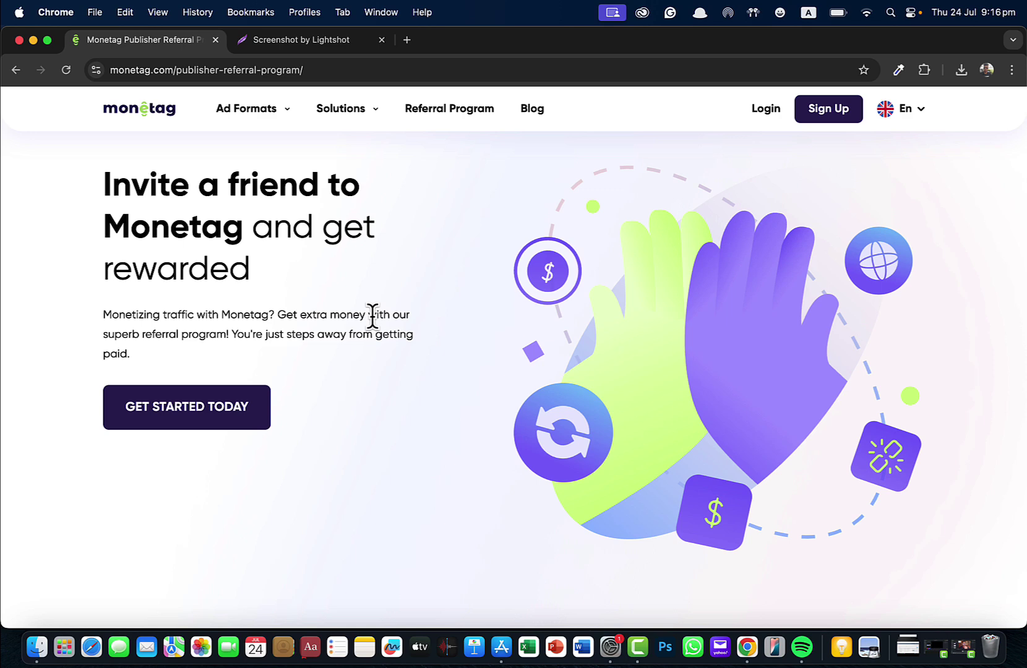
# Step: Sign up with Google, allowing local network access and granting Monetag access with the chosen account
pyautogui.click(823, 118)
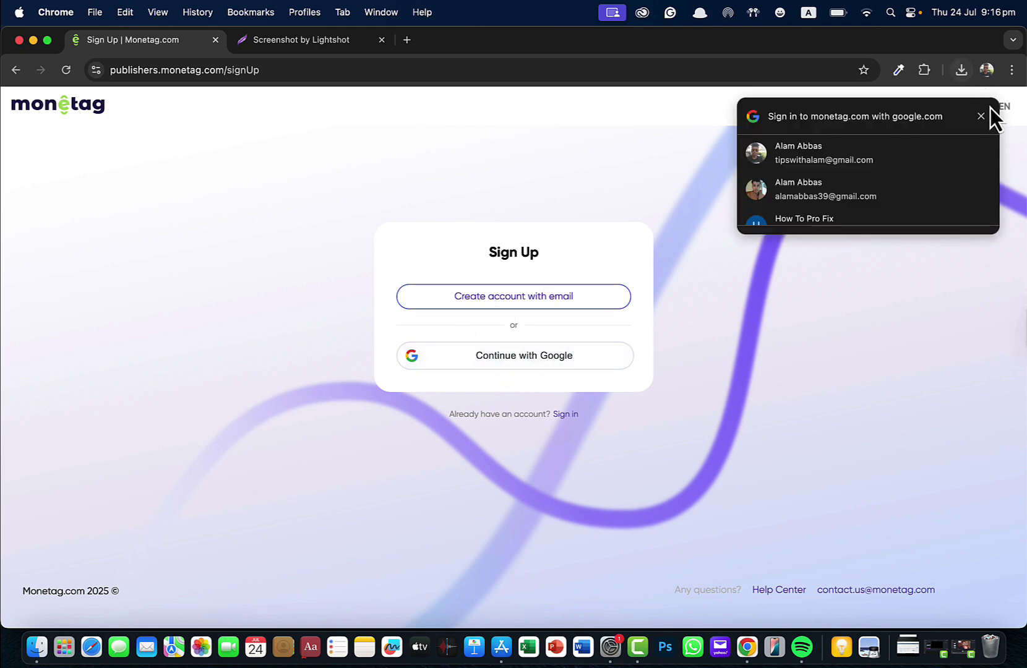
pyautogui.click(981, 116)
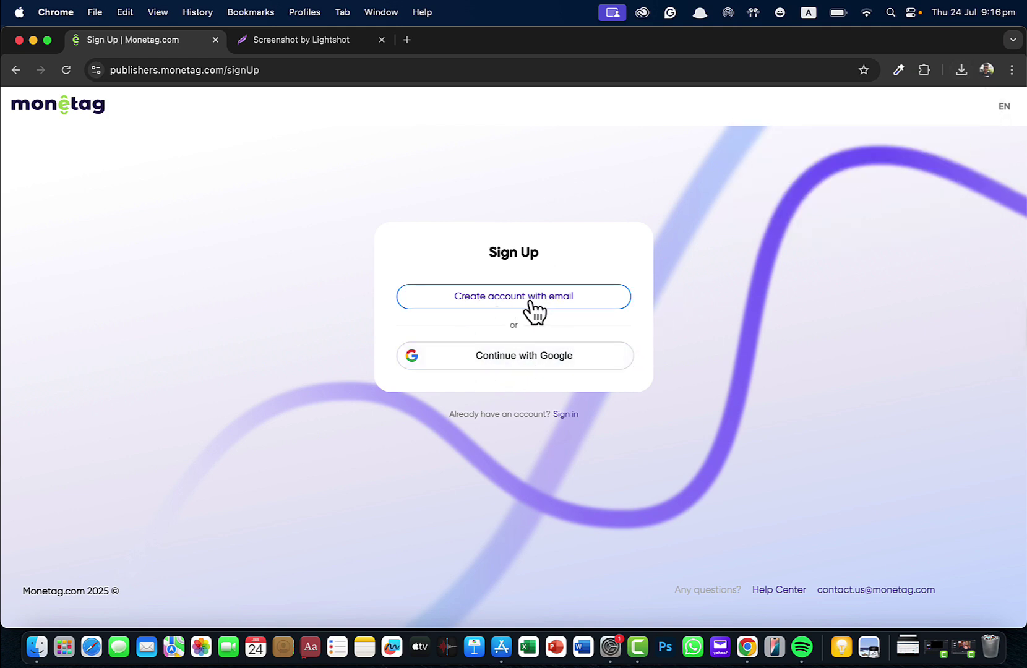
pyautogui.click(539, 361)
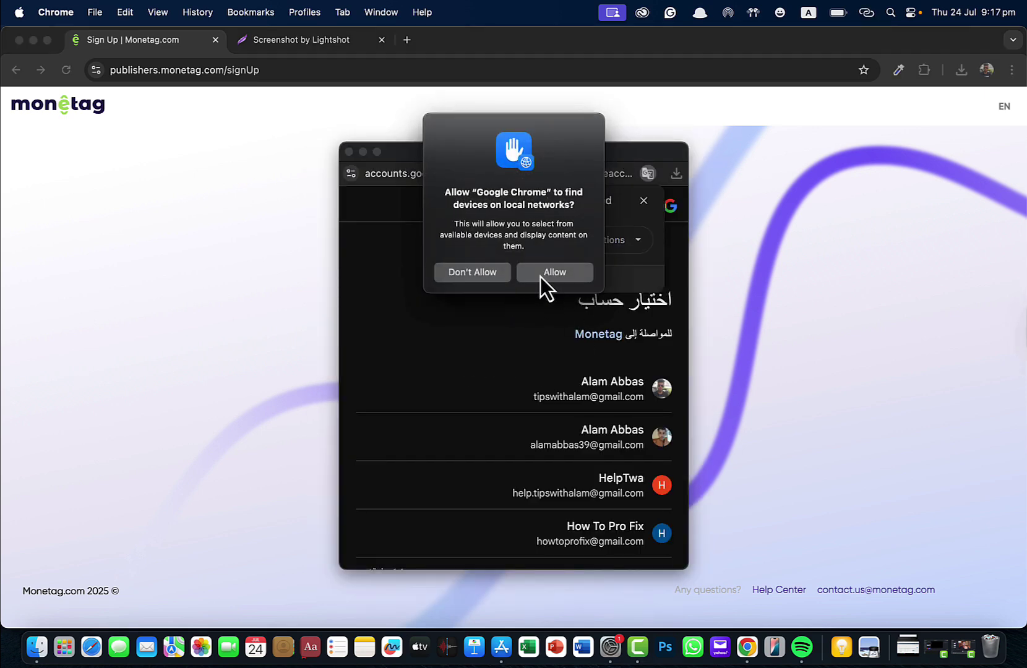
pyautogui.click(547, 273)
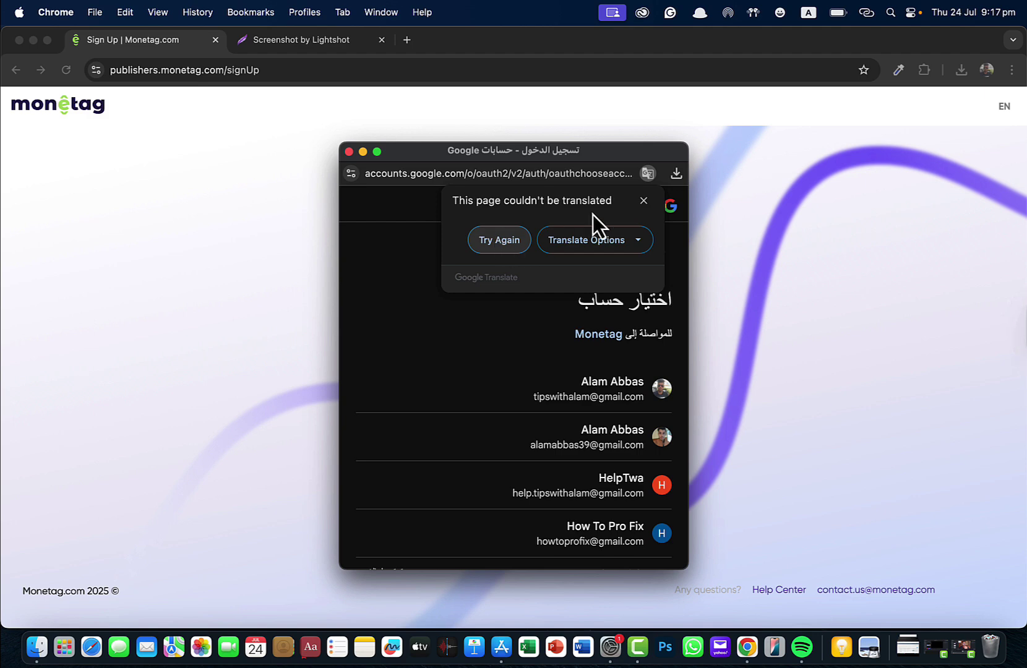
pyautogui.click(644, 200)
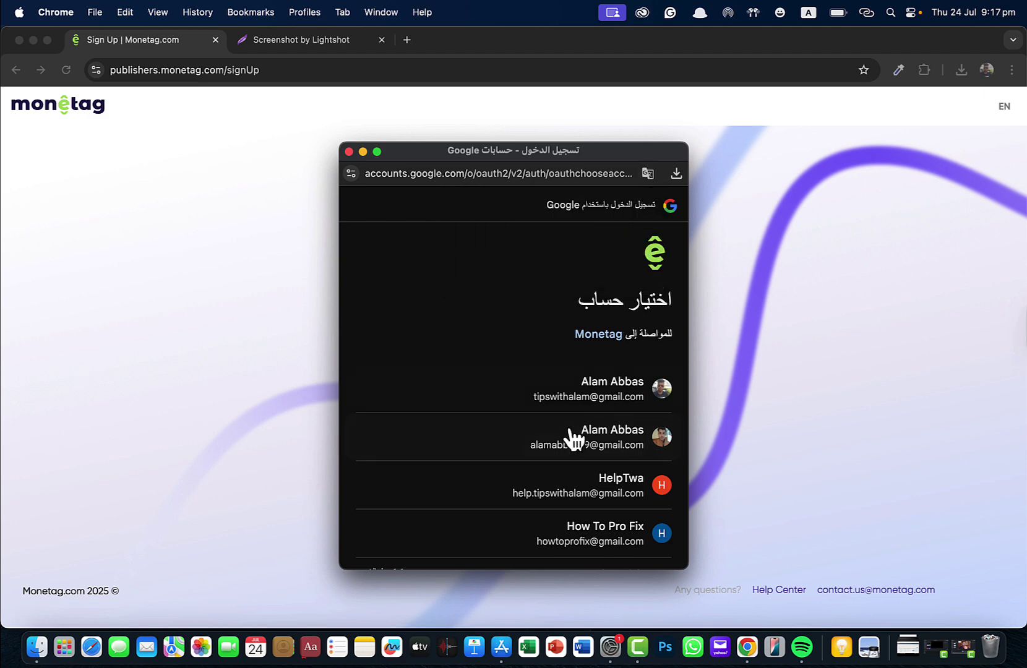
pyautogui.click(599, 491)
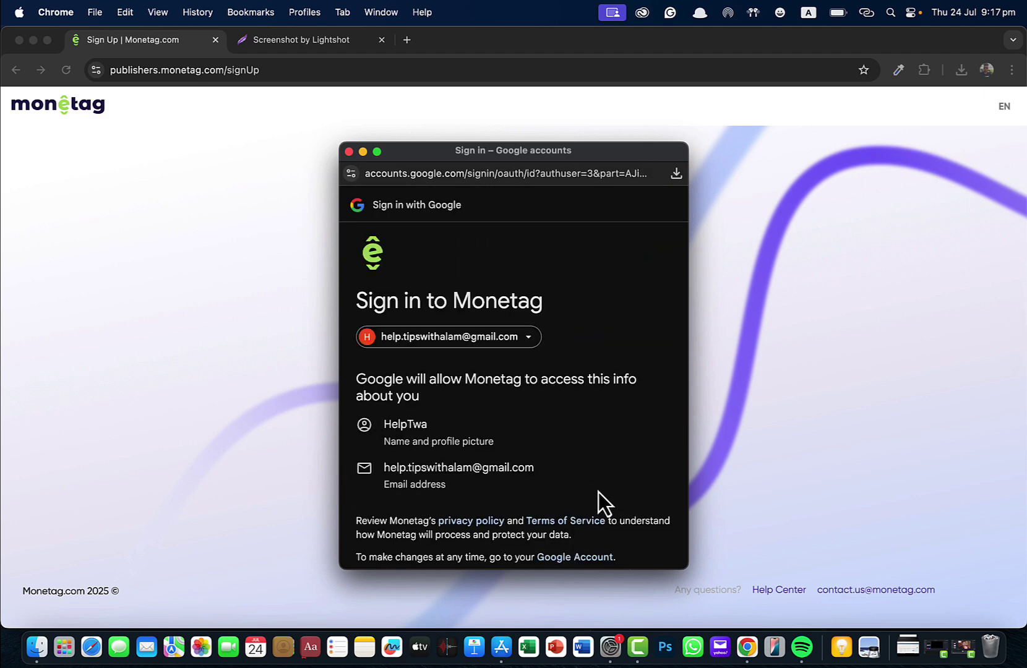
pyautogui.scroll(-5, 567, 473)
pyautogui.click(611, 523)
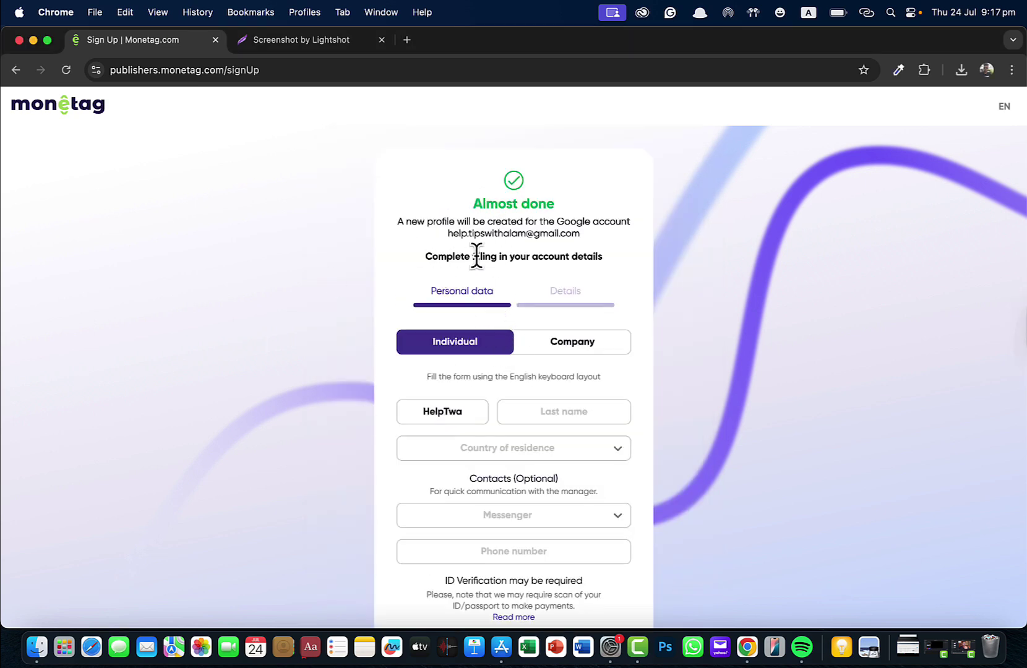
# Step: Register as an individual and enter the account holder's first and last name
pyautogui.scroll(-2, 475, 258)
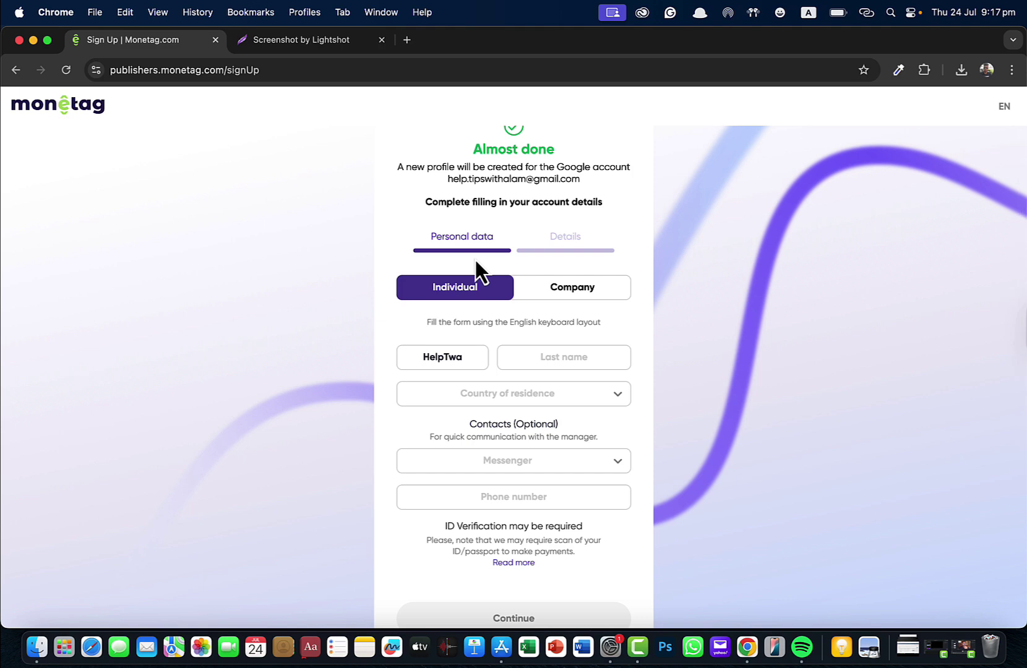
pyautogui.scroll(-2, 475, 260)
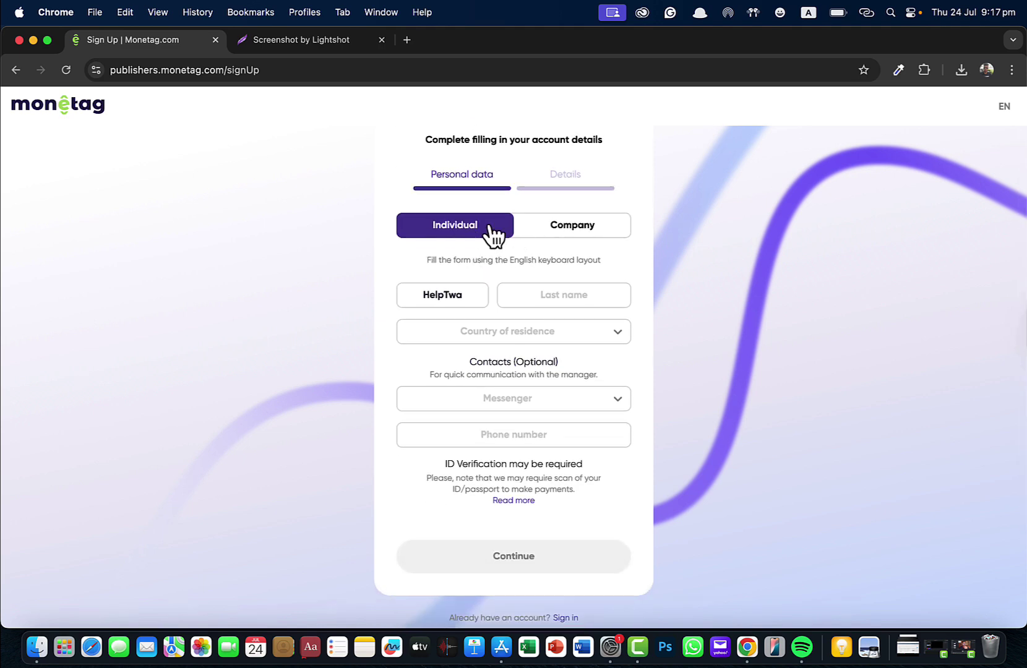
pyautogui.click(557, 230)
pyautogui.click(468, 230)
pyautogui.tripleClick(449, 295)
pyautogui.press('Tab')
# Step: Choose the country of residence and enter the city of residence
pyautogui.click(501, 331)
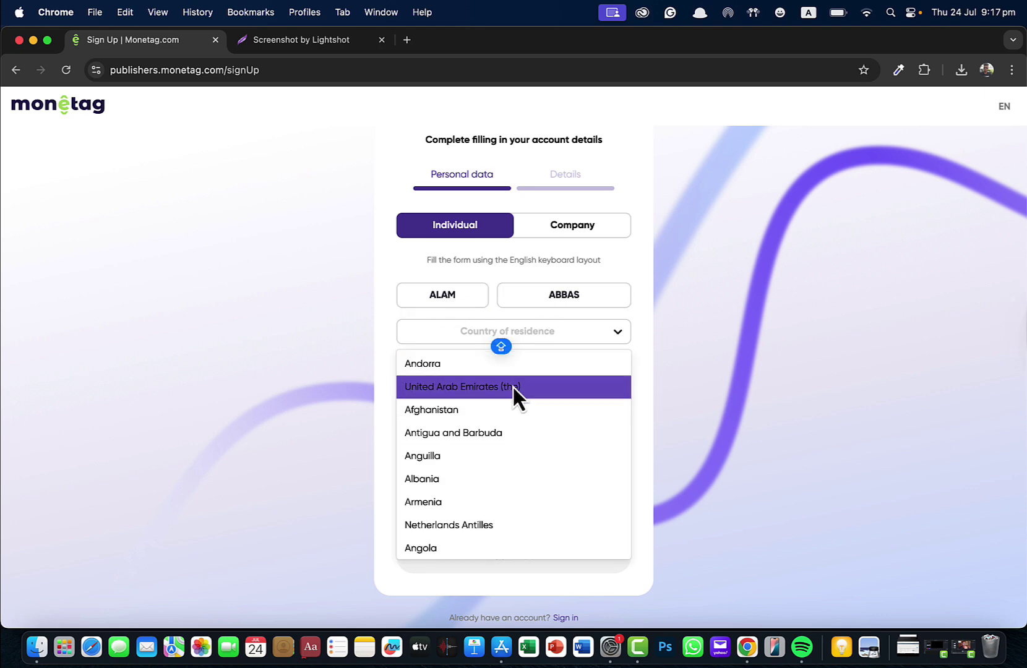
pyautogui.click(514, 386)
pyautogui.click(506, 363)
pyautogui.write('DUBAI')
pyautogui.scroll(-2, 509, 405)
# Step: Set WhatsApp as the contact messenger with the user's username and phone number
pyautogui.click(617, 376)
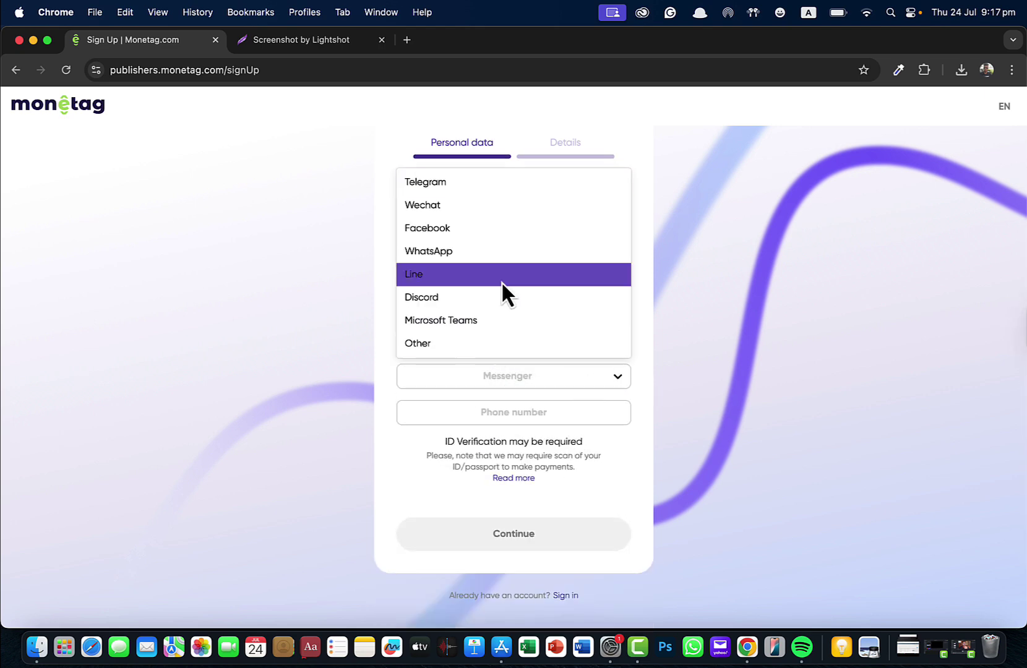
pyautogui.click(429, 250)
pyautogui.click(493, 417)
pyautogui.write('ALAM')
pyautogui.press('Tab')
# Step: Enter the street address and continue to the Details step
pyautogui.scroll(1, 493, 518)
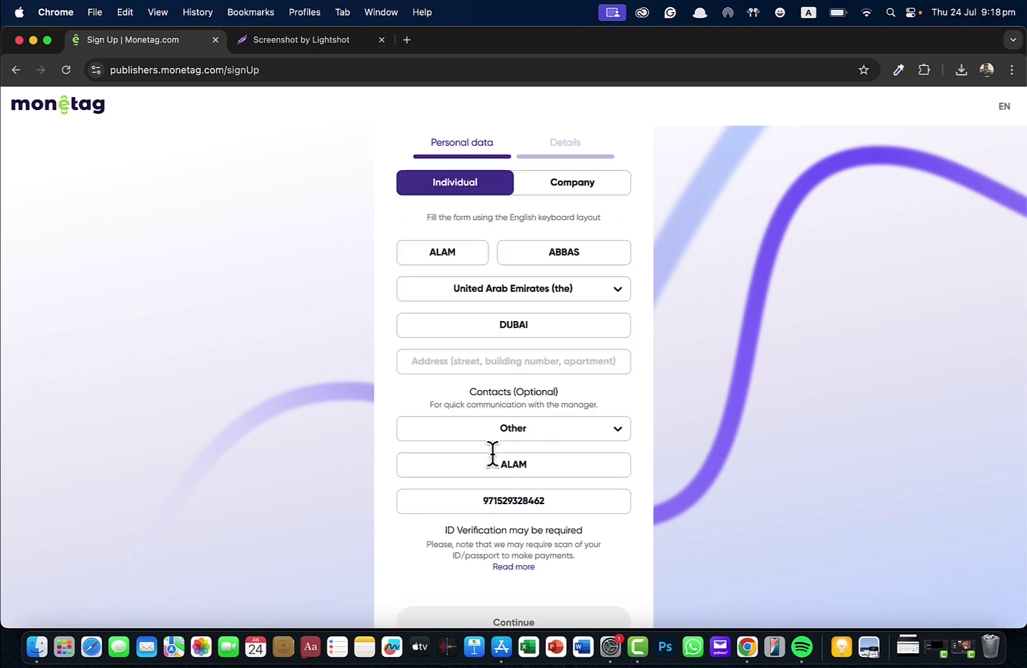
pyautogui.scroll(-1, 486, 576)
pyautogui.click(463, 315)
pyautogui.write('AOWNR')
pyautogui.press('BackSpace')
pyautogui.write('TIWQB')
pyautogui.click(513, 581)
# Step: Choose Website as what to monetize with howtoprofix.com as its URL
pyautogui.click(474, 452)
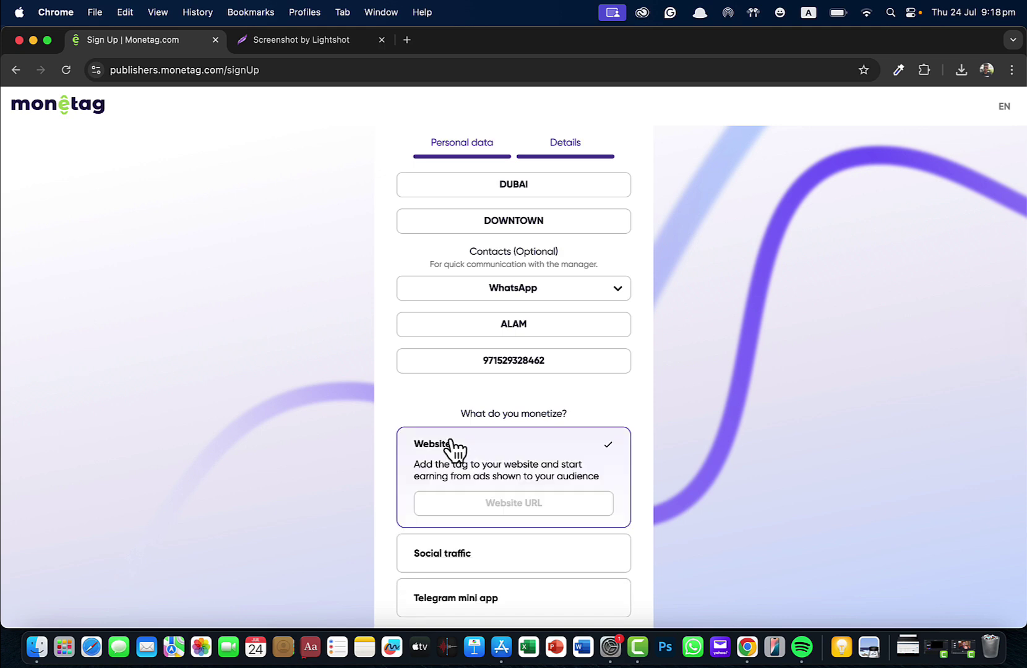
pyautogui.scroll(-3, 495, 433)
pyautogui.click(514, 305)
pyautogui.click(516, 347)
pyautogui.scroll(-2, 488, 349)
# Step: Answer YOUTUBE as referral source and SOCIAL MEDIA as other networks, then submit sign-up
pyautogui.click(465, 350)
pyautogui.write('YOUTUBE')
pyautogui.click(495, 431)
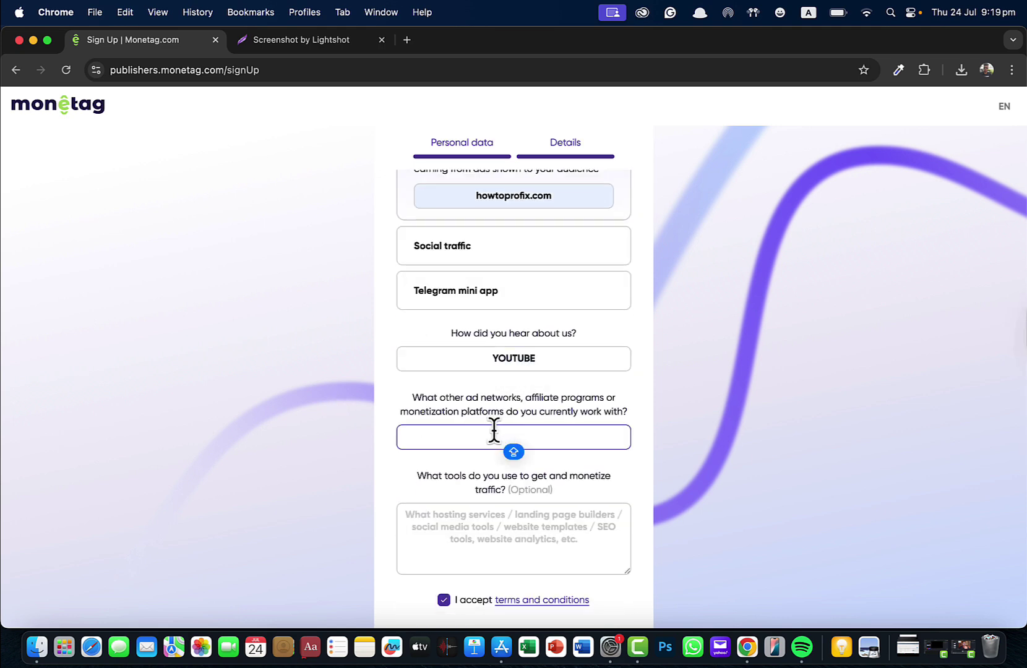
pyautogui.write('SOCIAL MEDIA')
pyautogui.scroll(-3, 494, 508)
pyautogui.click(496, 586)
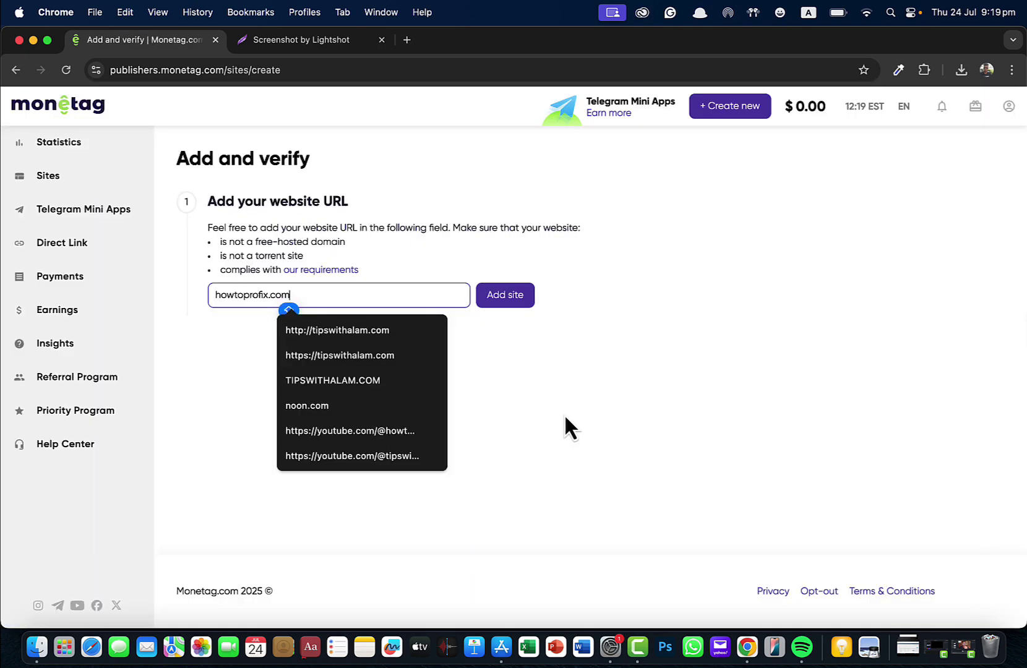
# Step: Add howtoprofix.com as a site and highlight the account balance figure
pyautogui.click(511, 304)
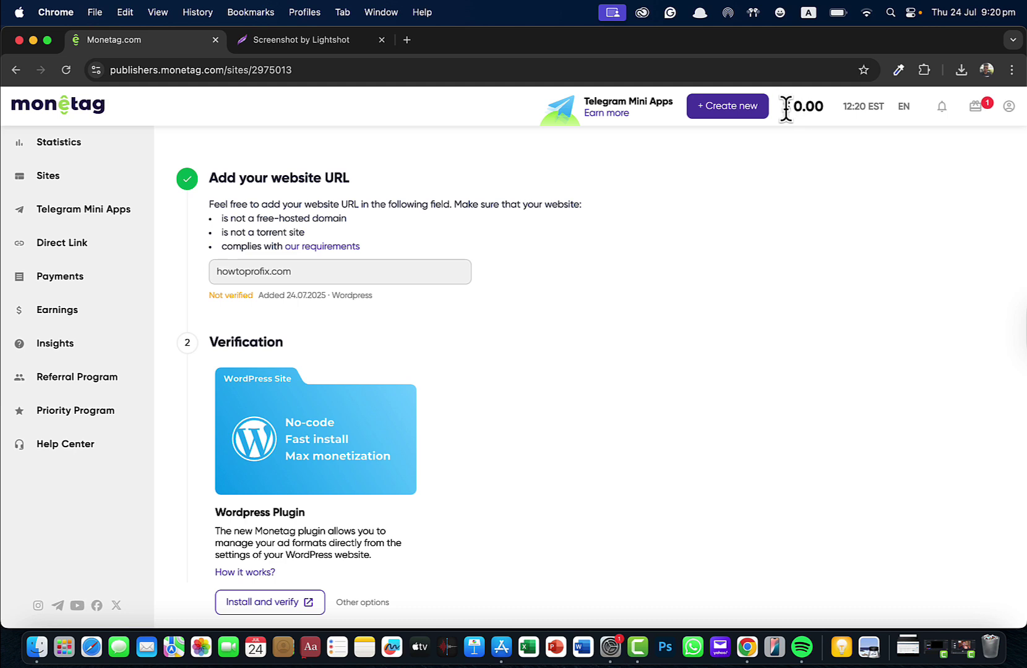
pyautogui.moveTo(780, 107); pyautogui.dragTo(829, 124)
pyautogui.click(819, 142)
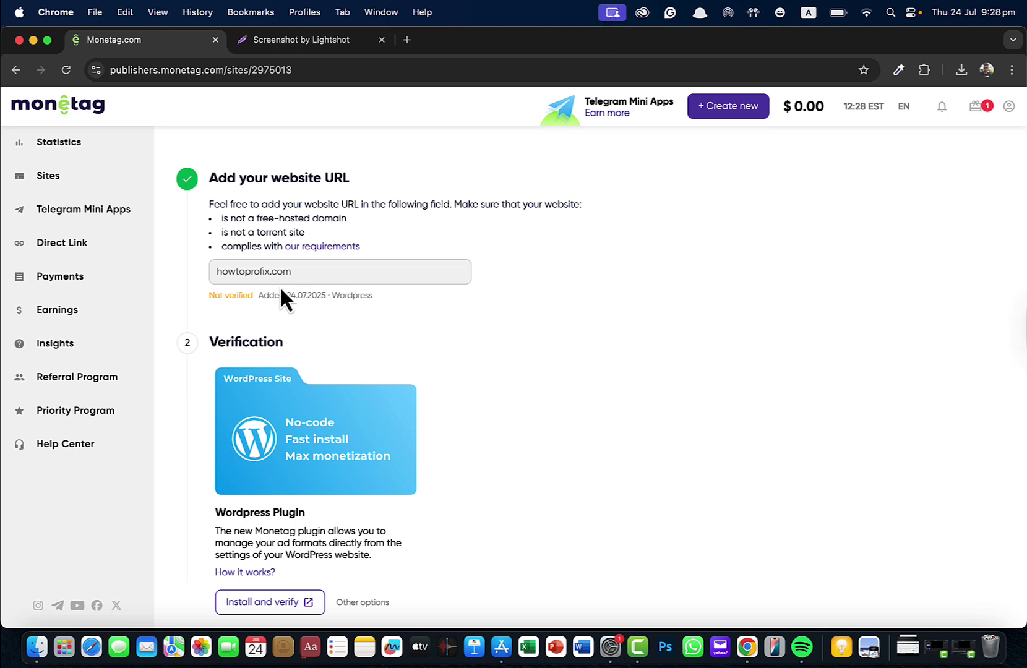
# Step: Highlight the site requirement notes and open the publisher requirements article
pyautogui.tripleClick(283, 218)
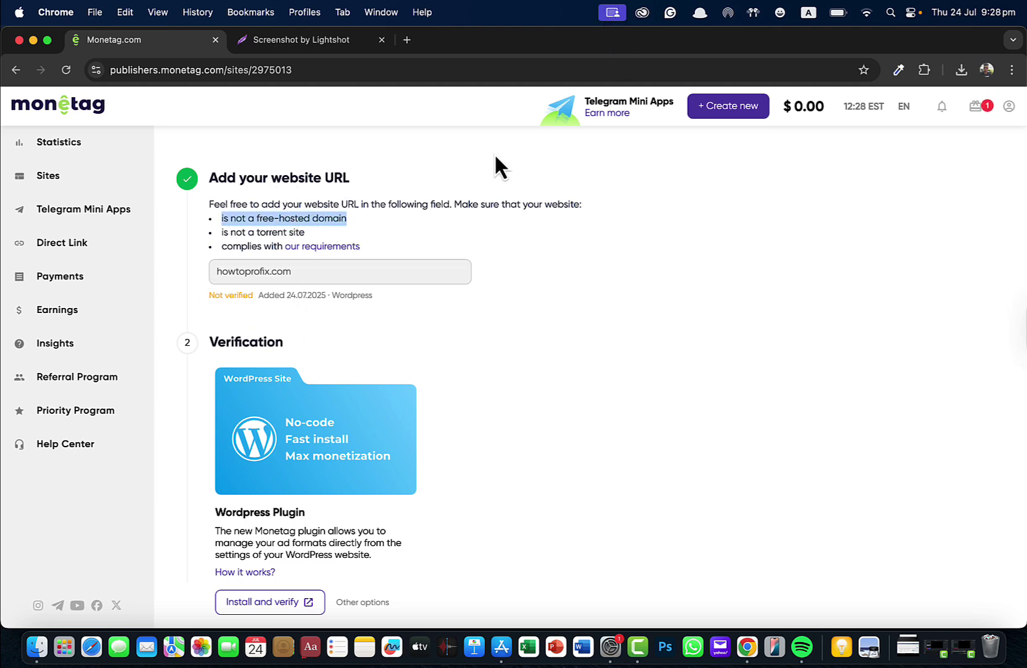
pyautogui.tripleClick(461, 206)
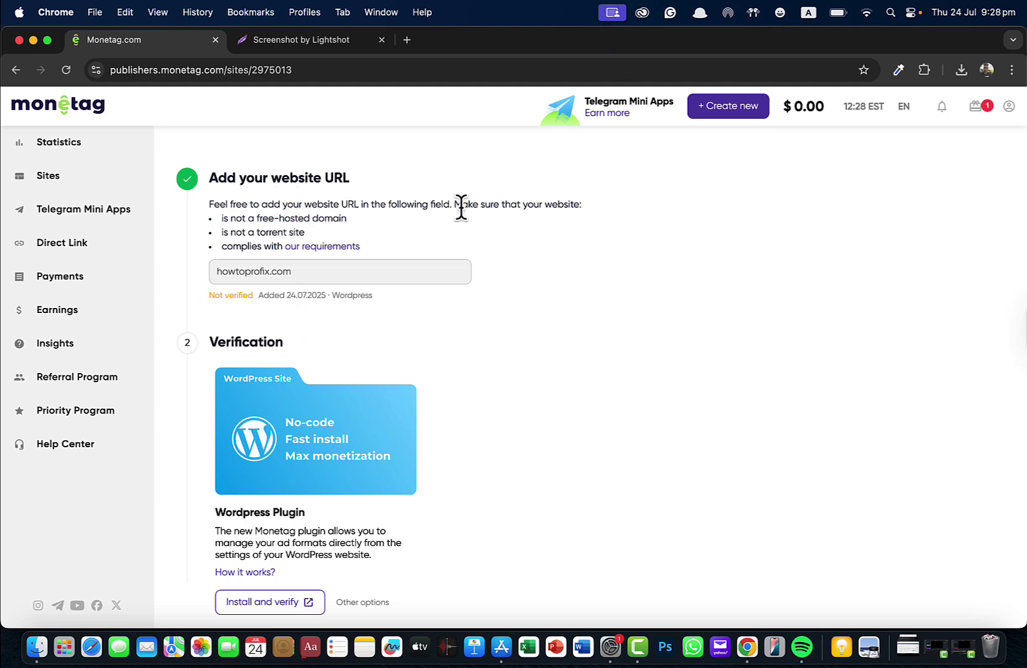
pyautogui.tripleClick(266, 242)
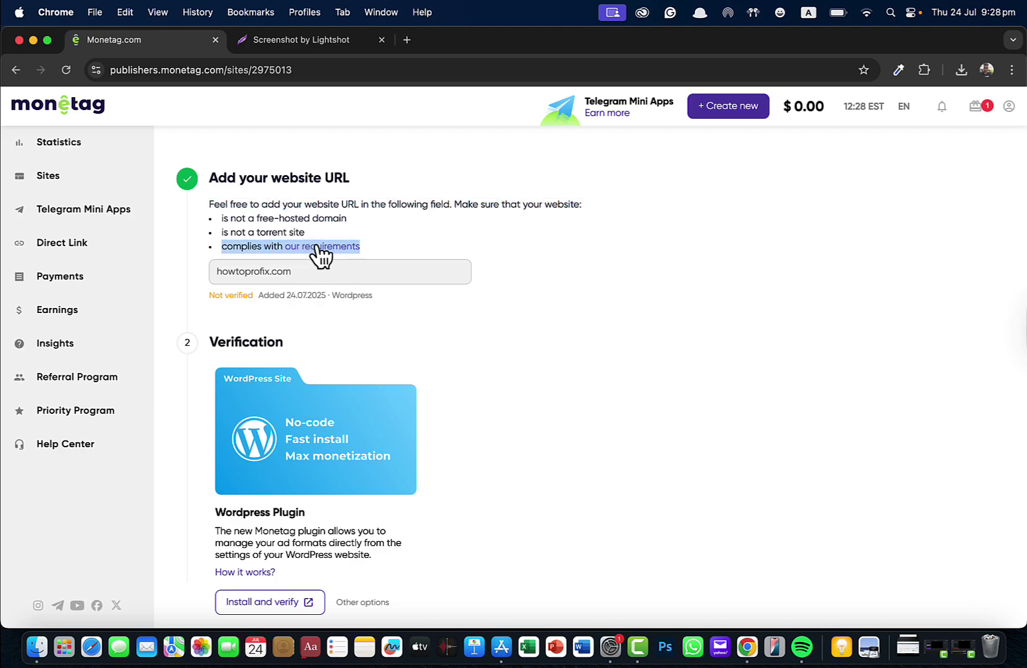
pyautogui.click(317, 247)
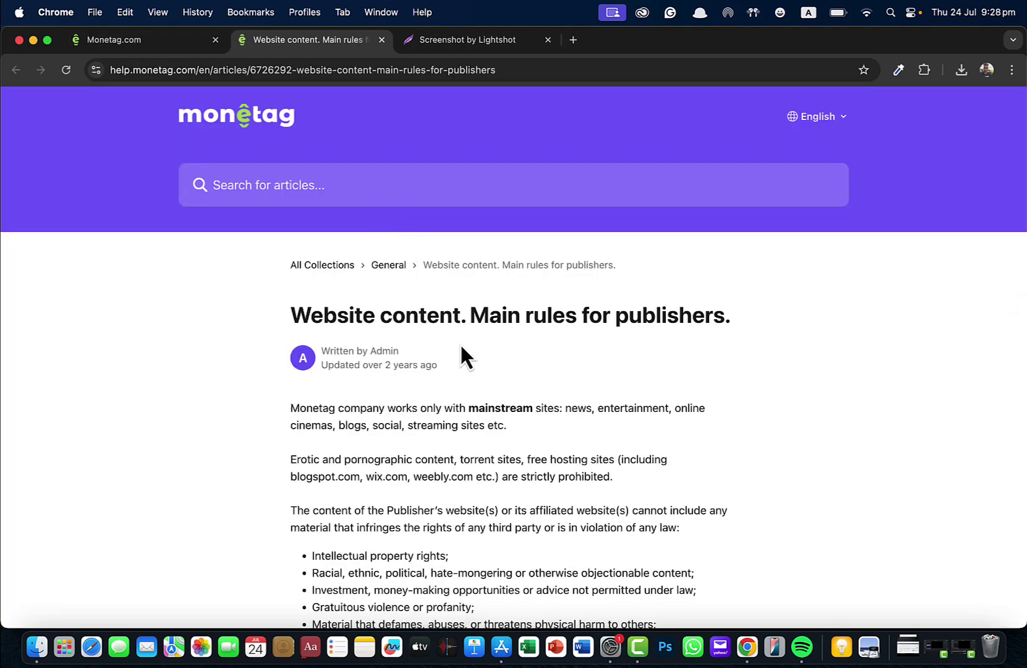
# Step: Skim the content-rules article and close its tab to return to the verification page
pyautogui.scroll(-5, 460, 342)
pyautogui.scroll(-9, 460, 343)
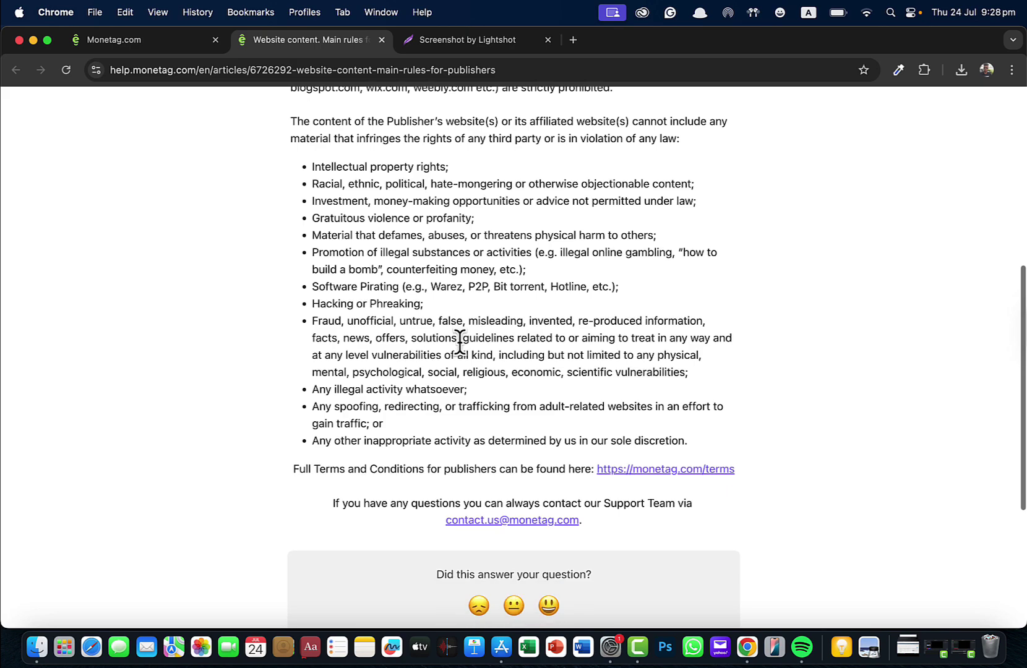
pyautogui.scroll(8, 460, 341)
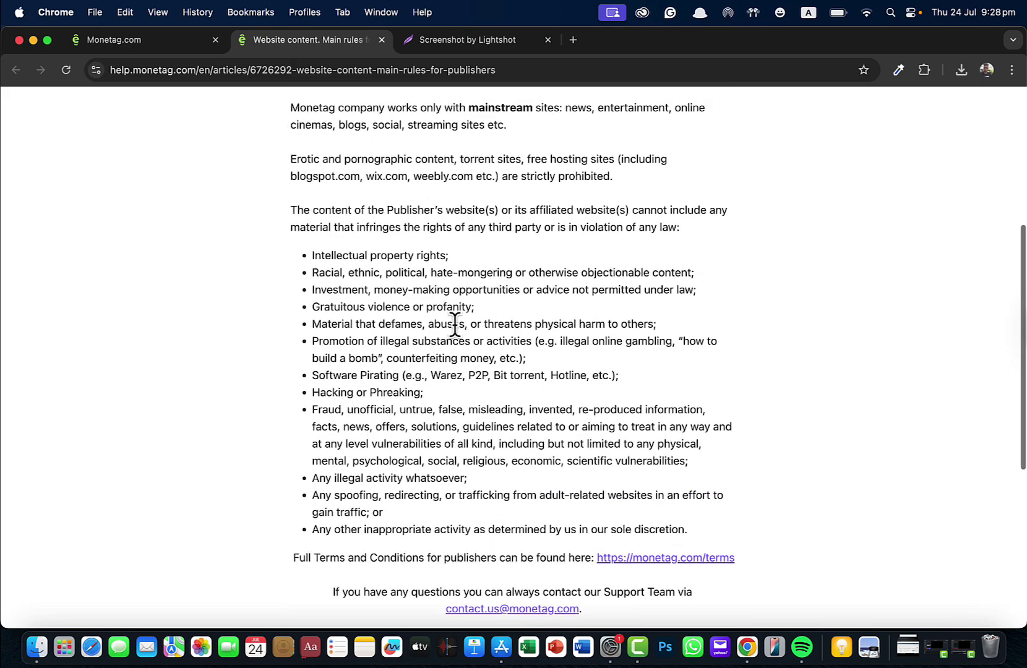
pyautogui.click(381, 39)
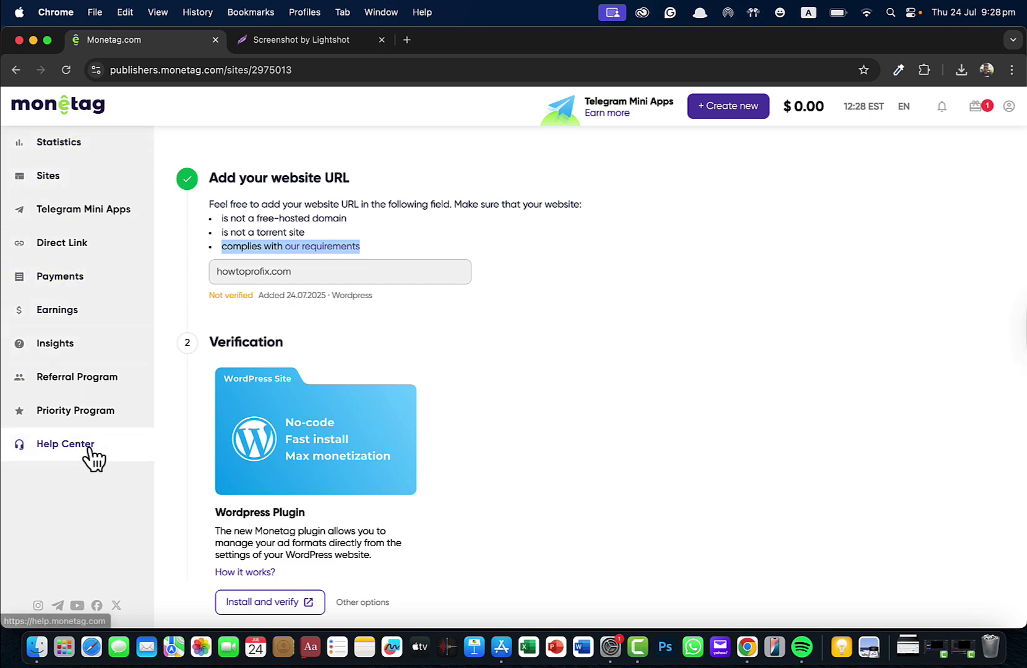
# Step: Check the empty Statistics page, then view Direct Links showing the one active link
pyautogui.click(53, 145)
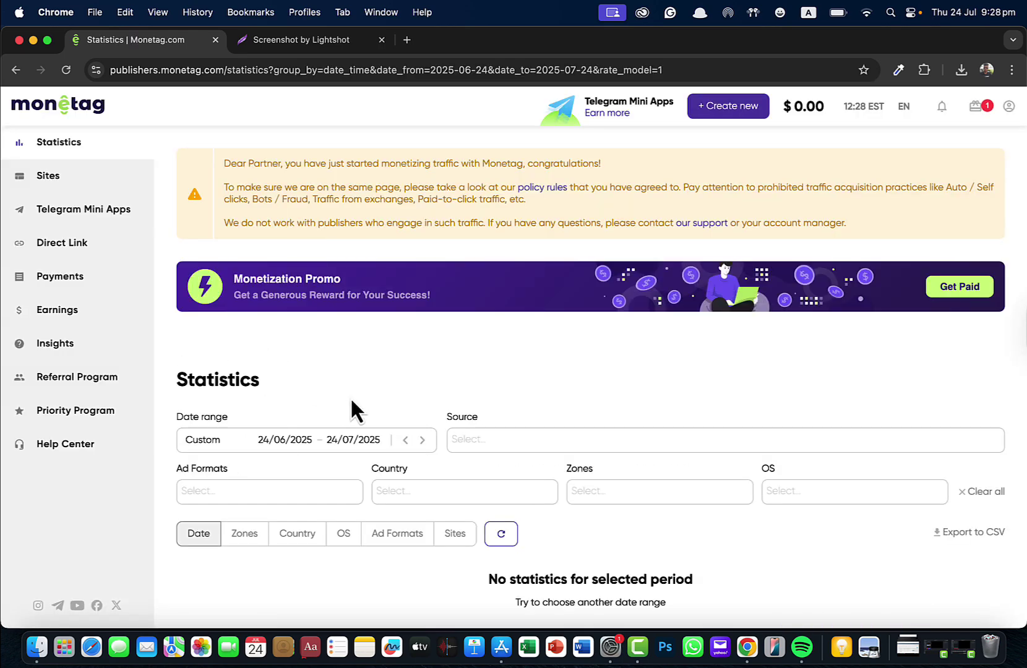
pyautogui.scroll(-5, 350, 409)
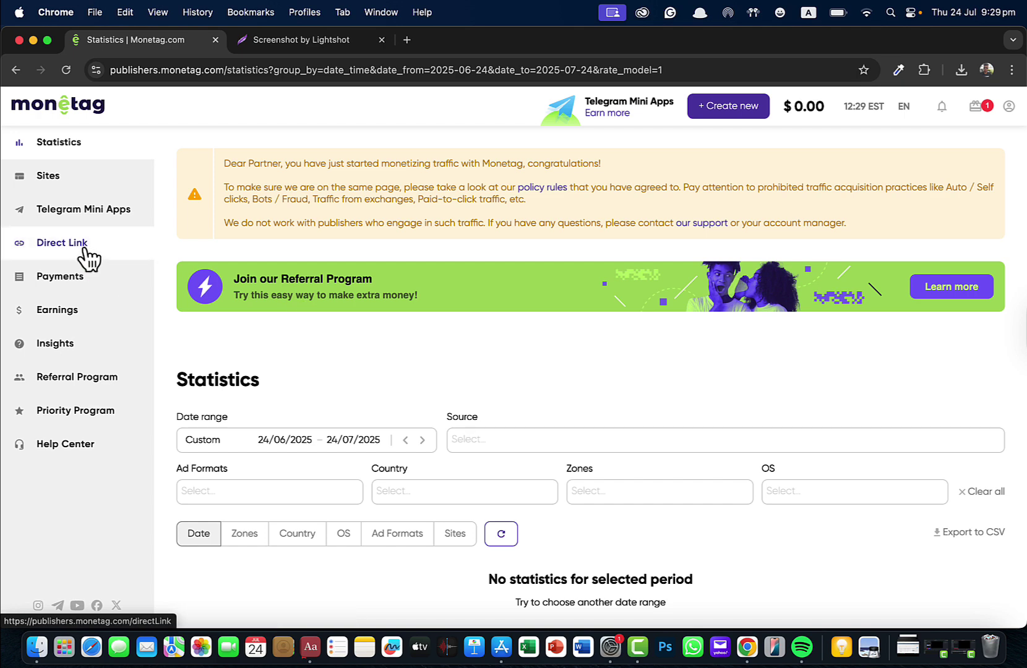
pyautogui.click(86, 247)
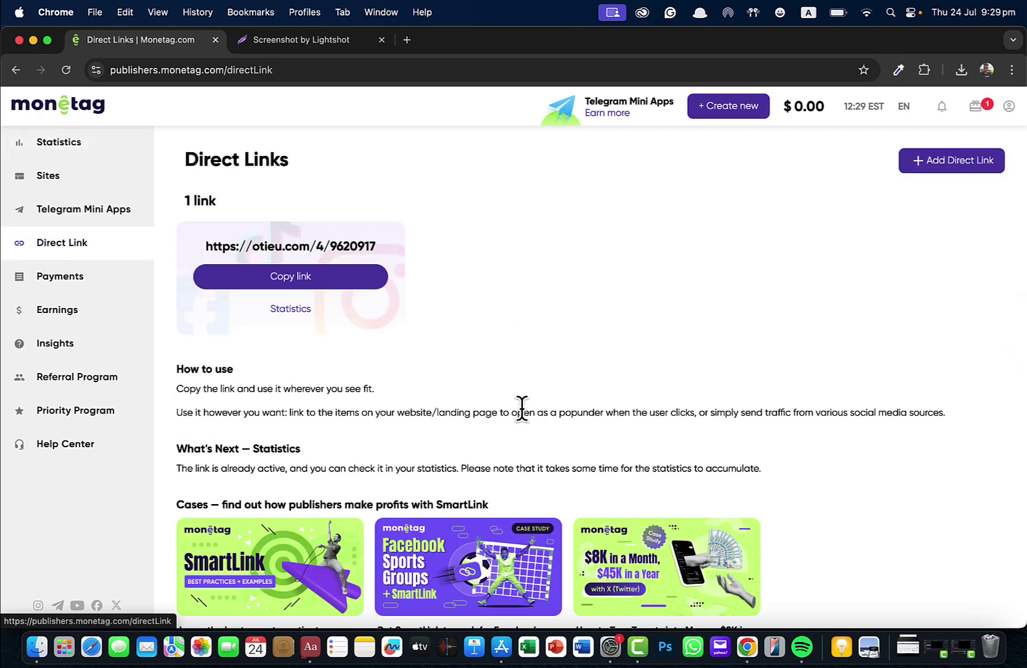
pyautogui.scroll(-2, 523, 408)
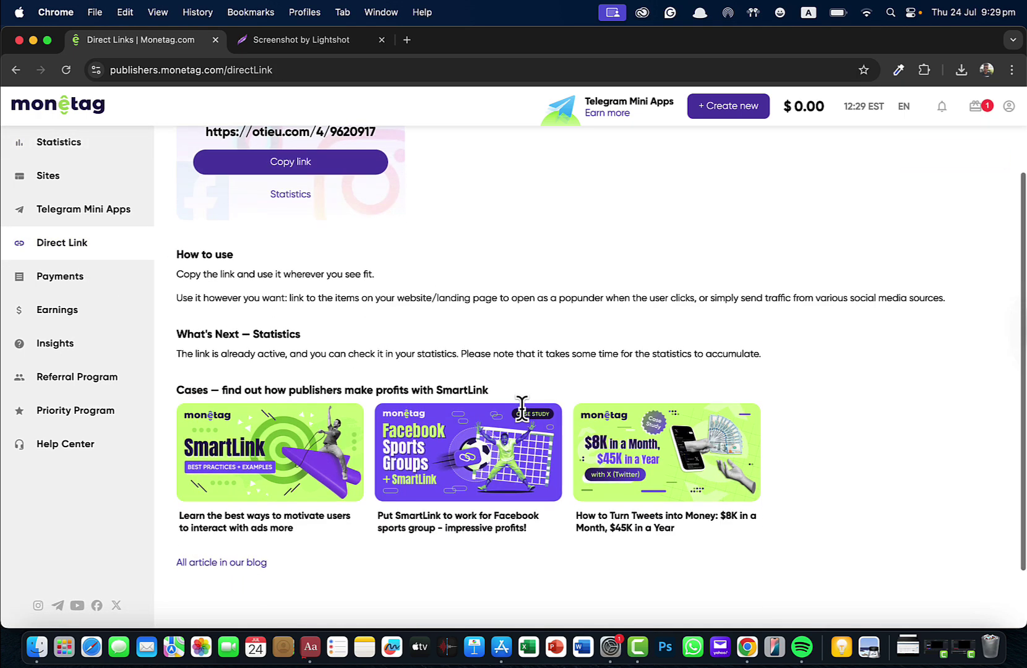
pyautogui.scroll(2, 321, 450)
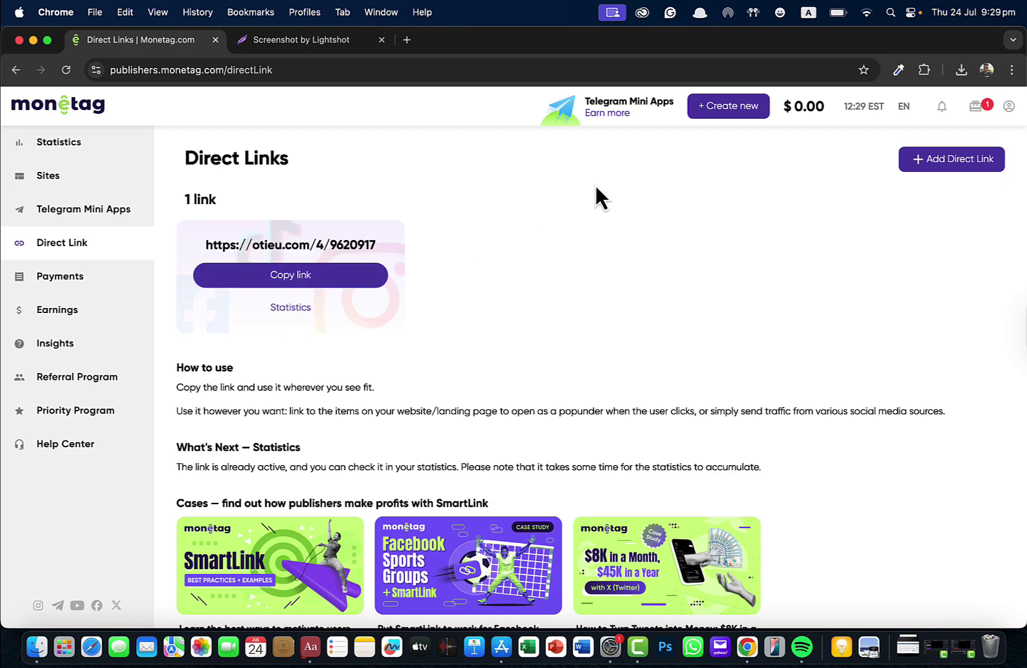
# Step: View the Payments overview and highlight the note about setting a payment method
pyautogui.click(295, 277)
pyautogui.click(95, 292)
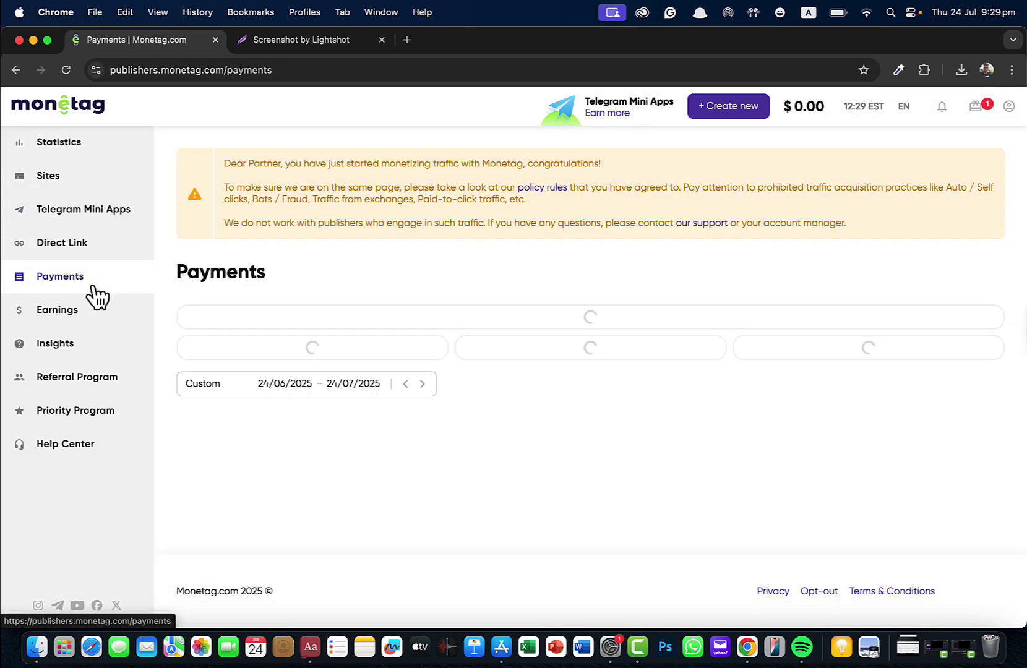
pyautogui.scroll(-2, 305, 342)
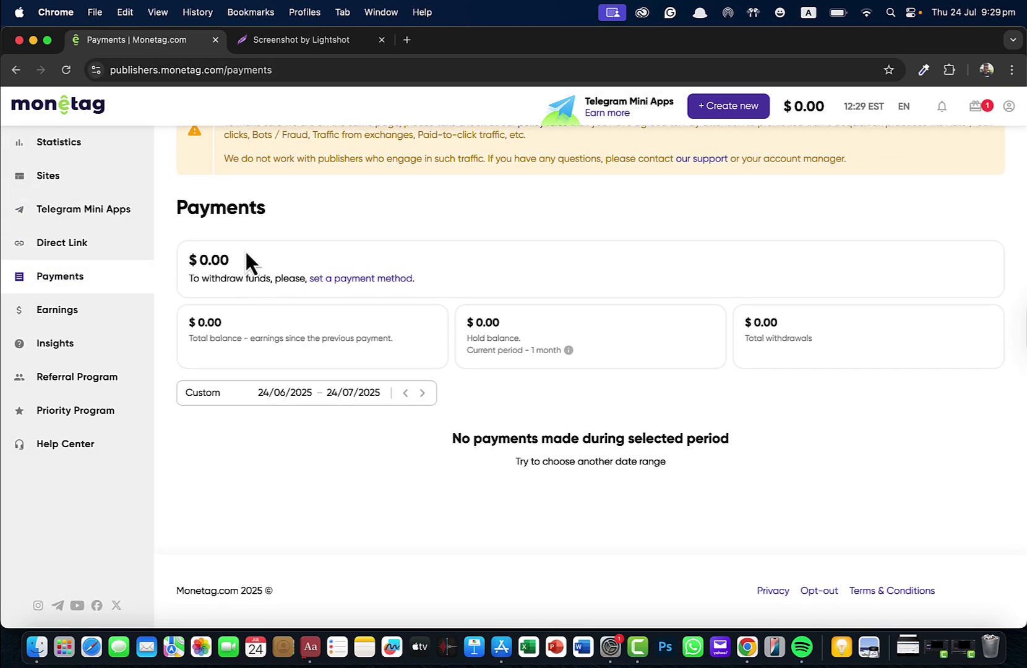
pyautogui.tripleClick(229, 277)
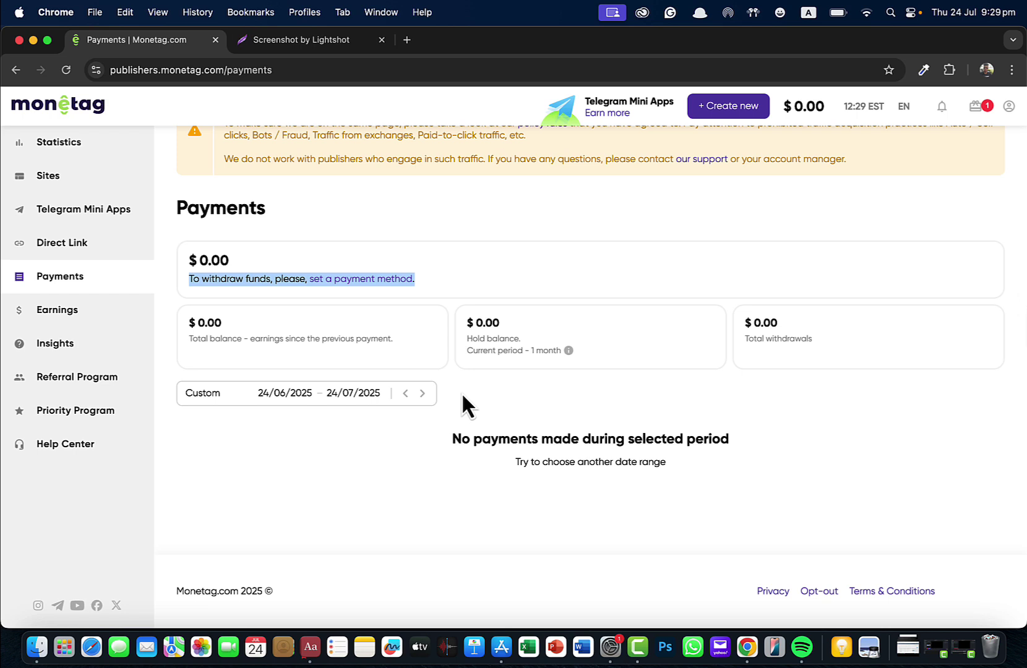
# Step: Visit Earnings, then return to and reload Payments showing $0.00 and no payments
pyautogui.click(67, 315)
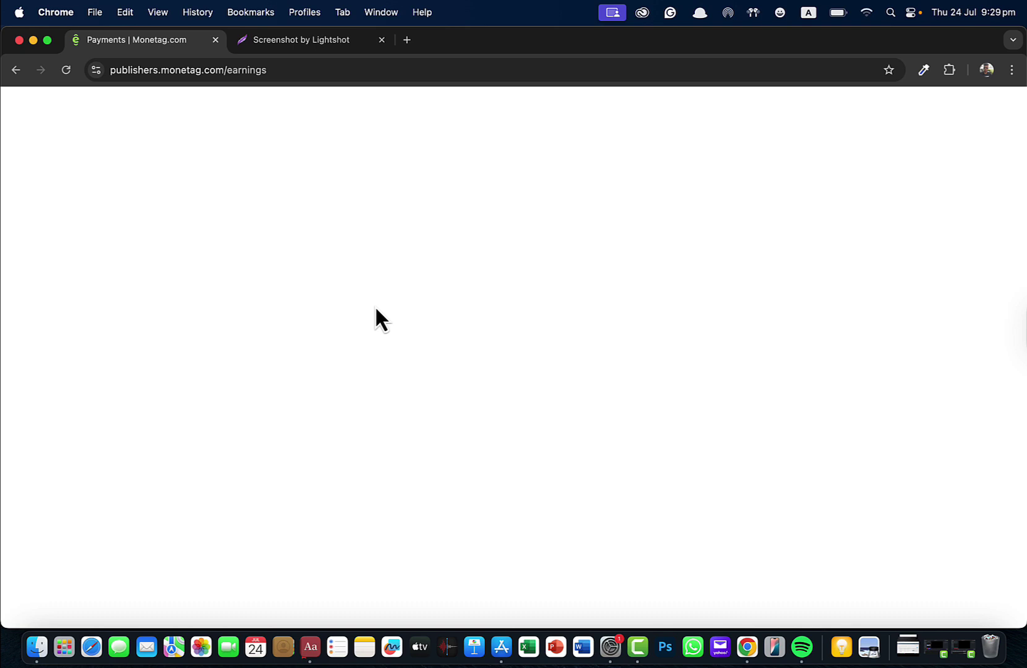
pyautogui.click(17, 70)
pyautogui.click(66, 76)
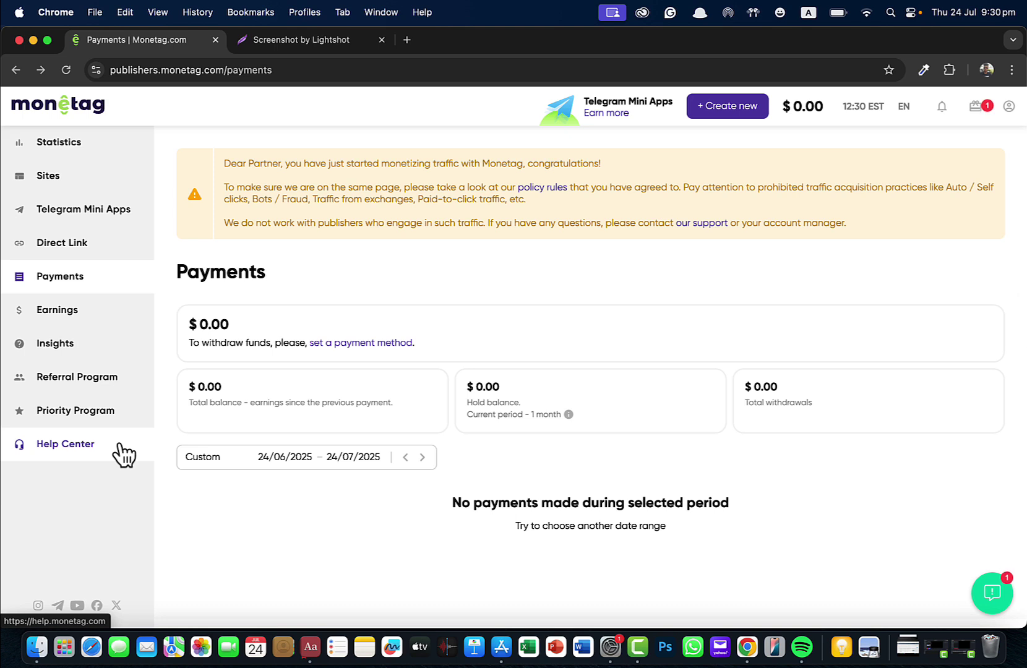
pyautogui.scroll(2, 272, 149)
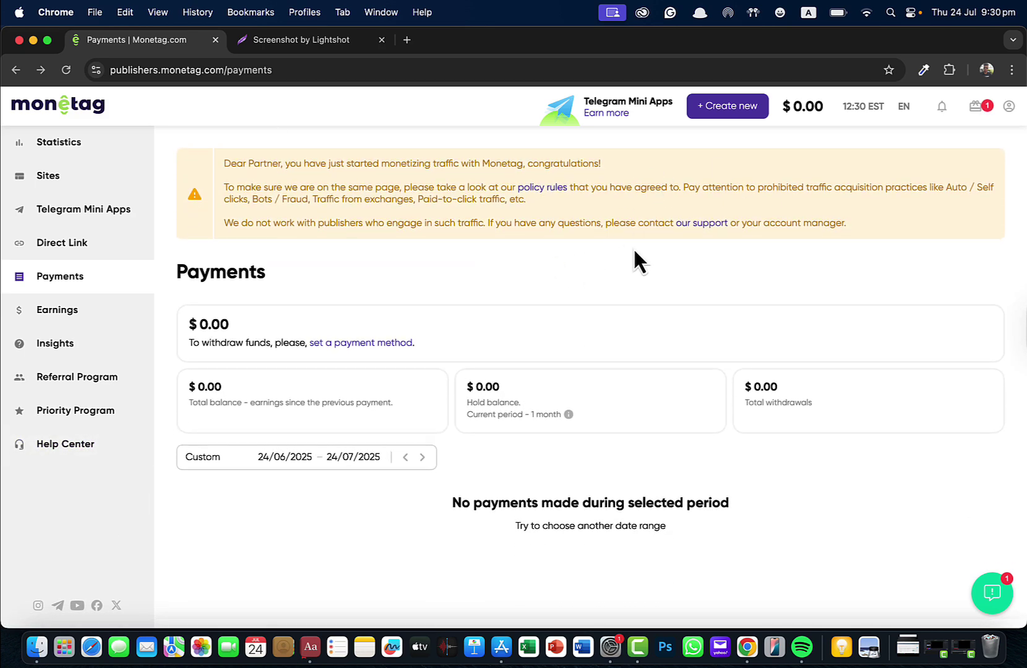
pyautogui.scroll(-2, 634, 249)
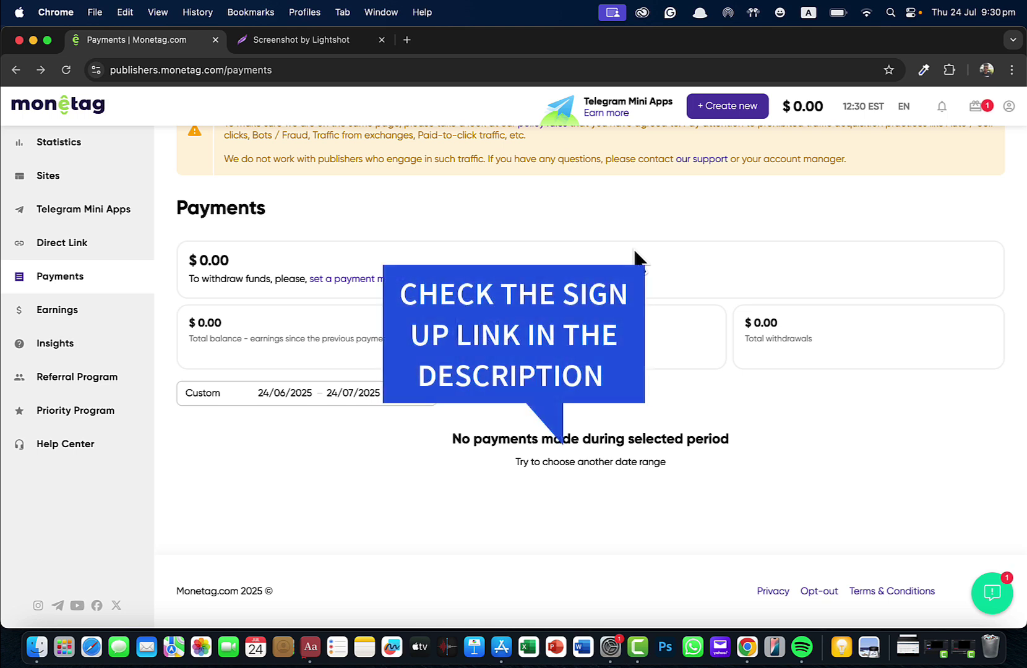
pyautogui.scroll(2, 613, 259)
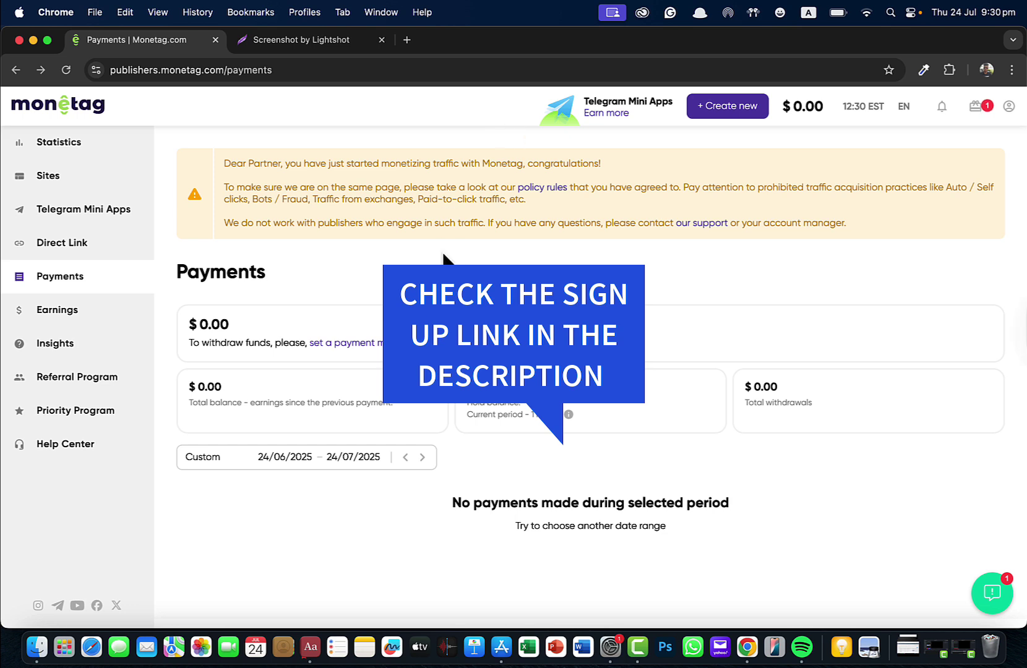